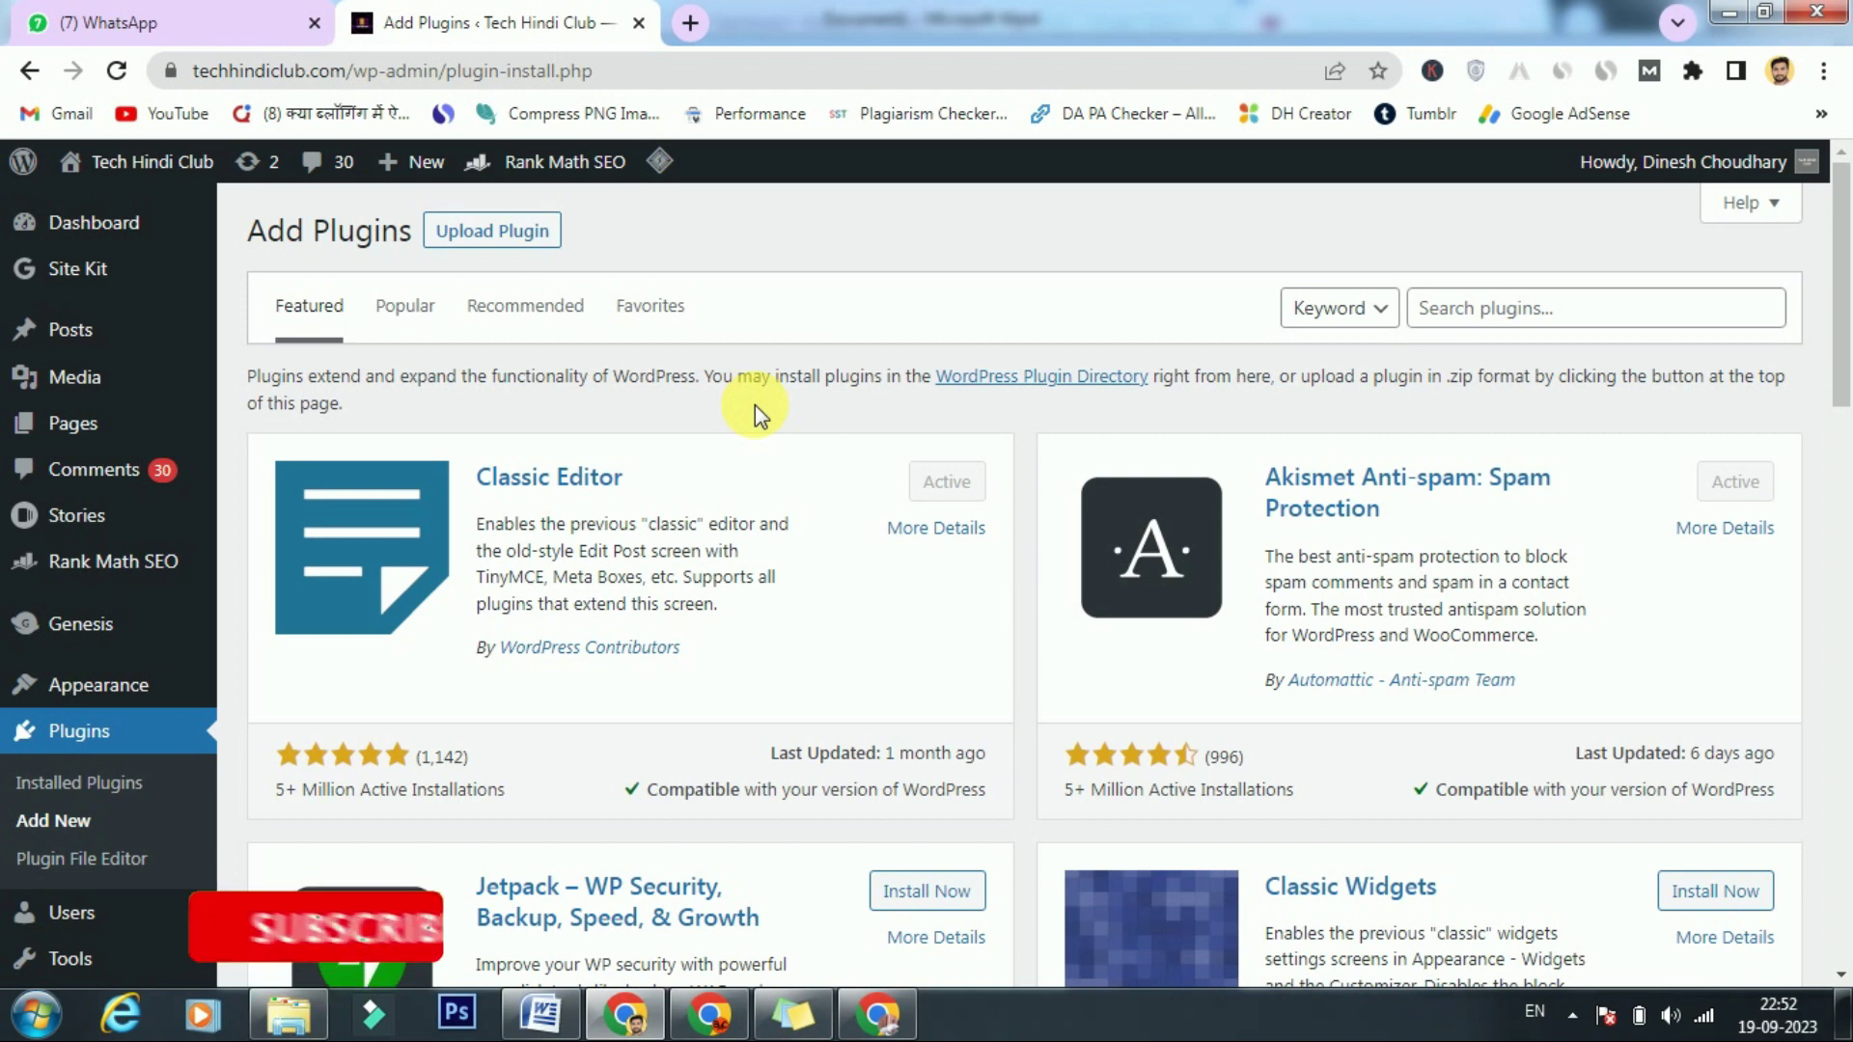
Search the WordPress plugin directory for "rANK" to find the Rank Math SEO plugin
{"action": "left_click", "coordinate": [1453, 309]}
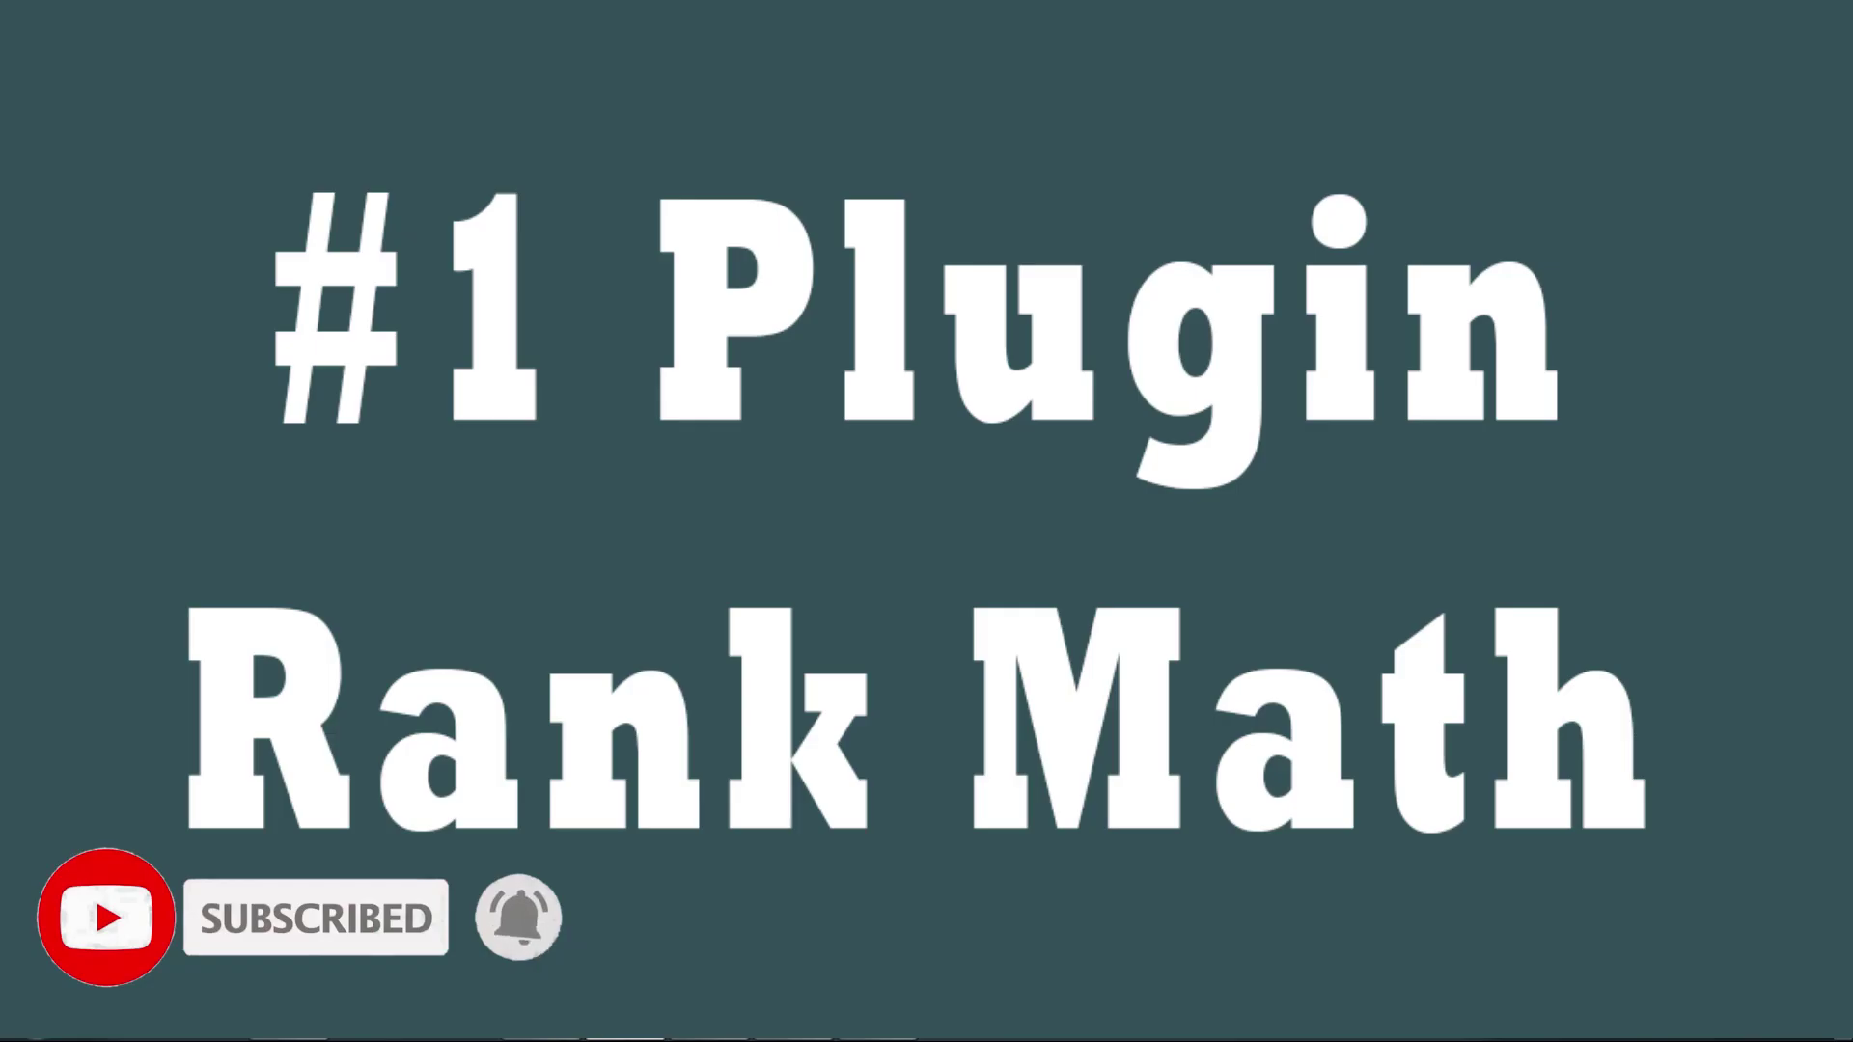
{"action": "type", "text": "rANK"}
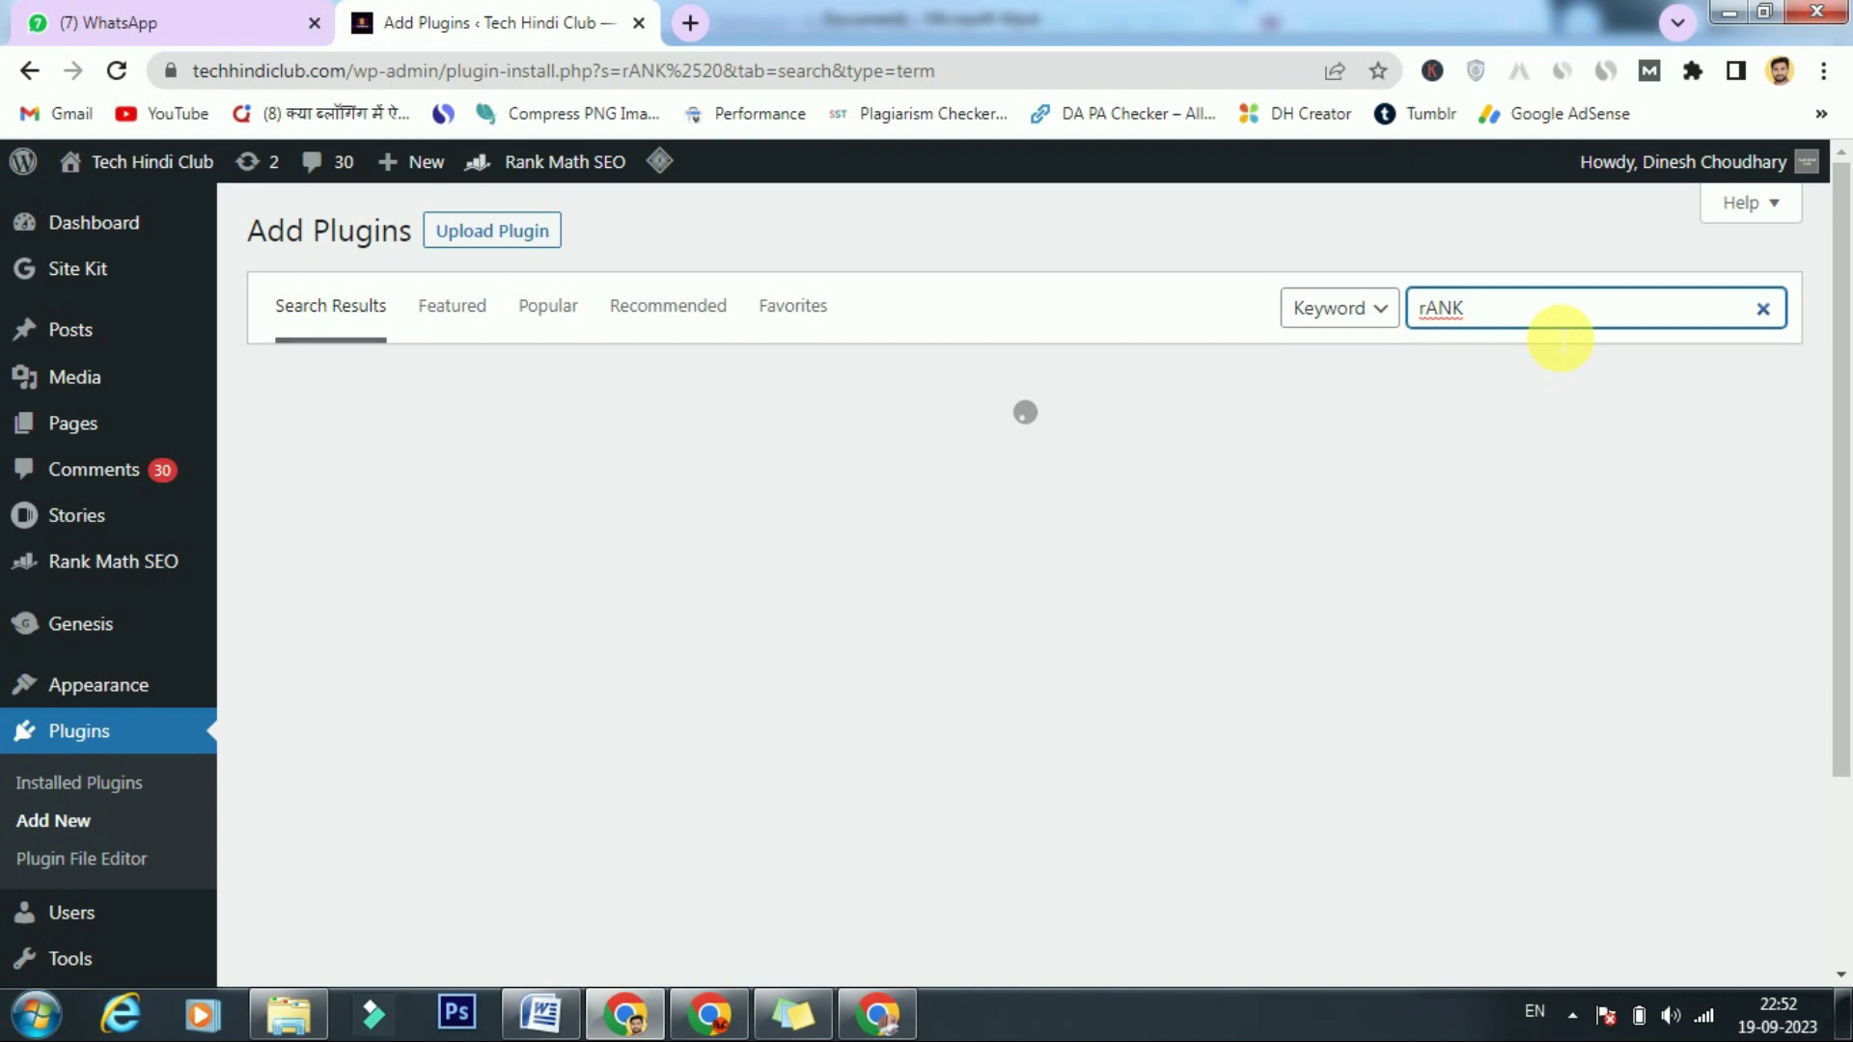
{"action": "left_click", "coordinate": [1525, 322]}
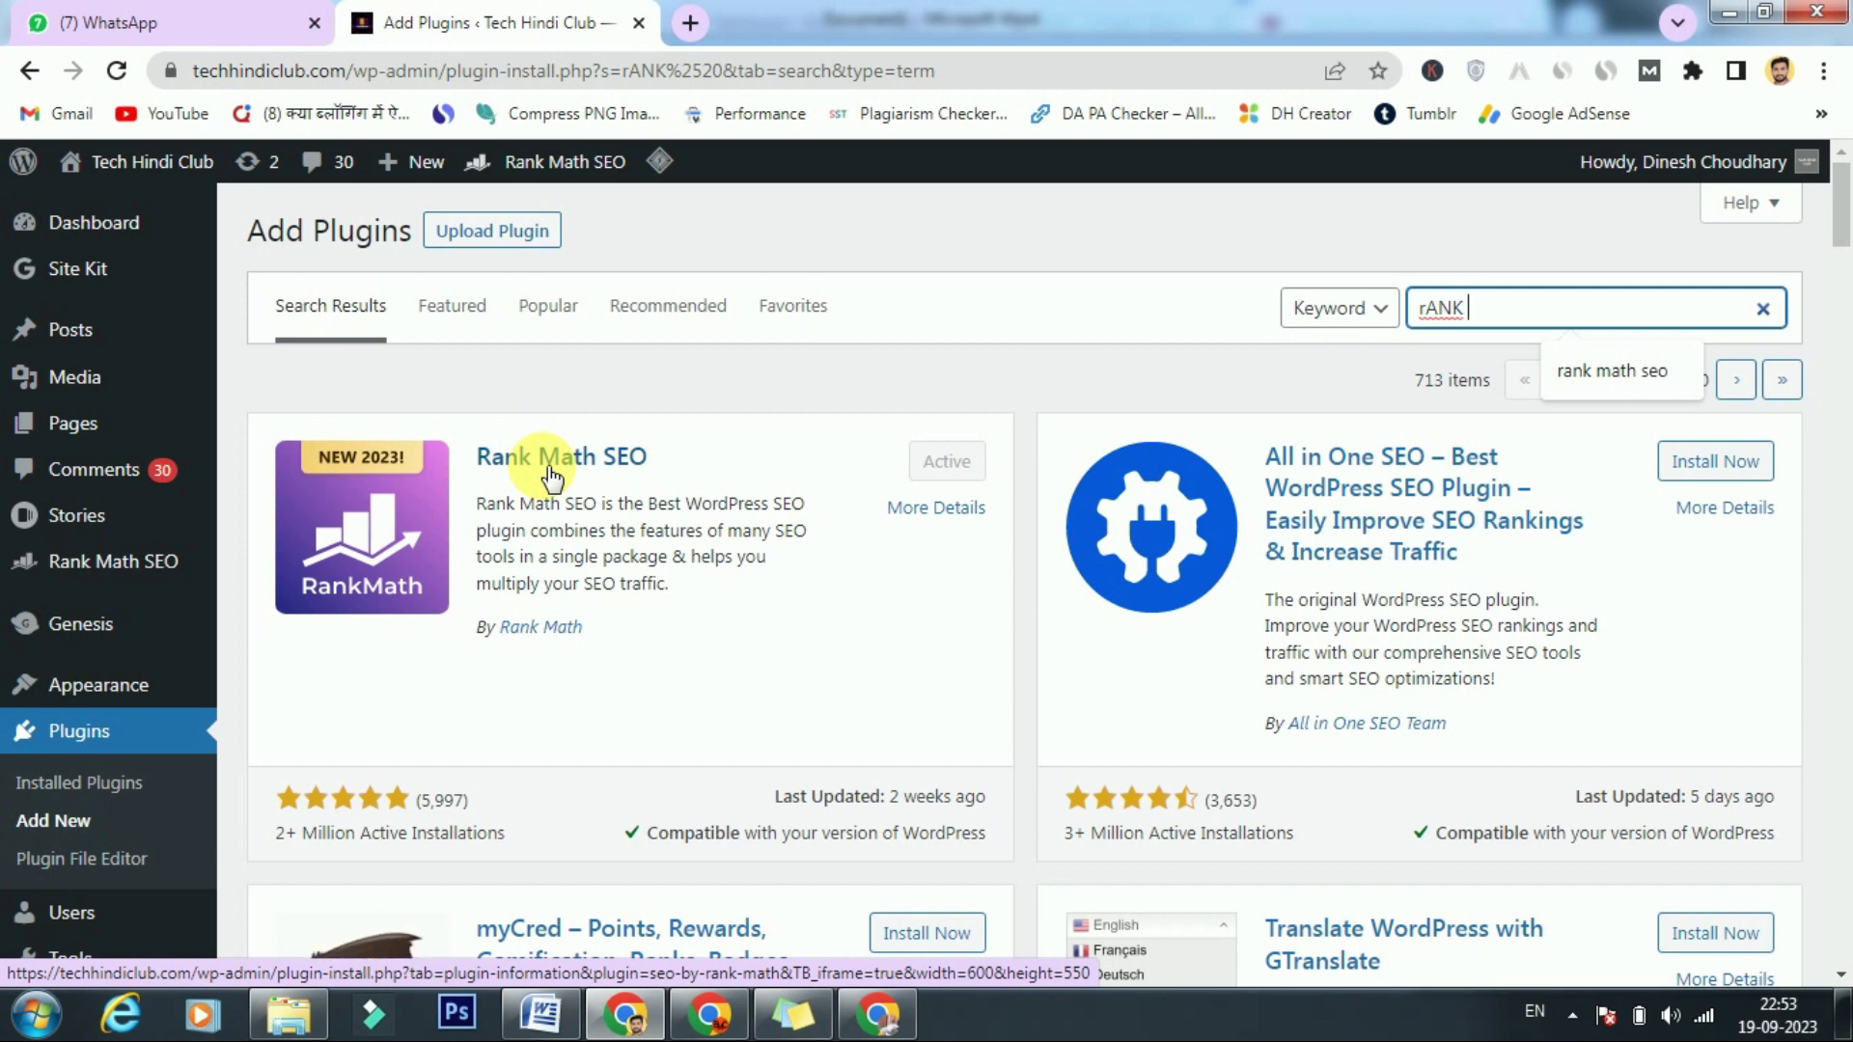
Check the plugin list in the Word document, then search the plugin directory for "site kit" instead
{"action": "key", "text": "ctrl+a"}
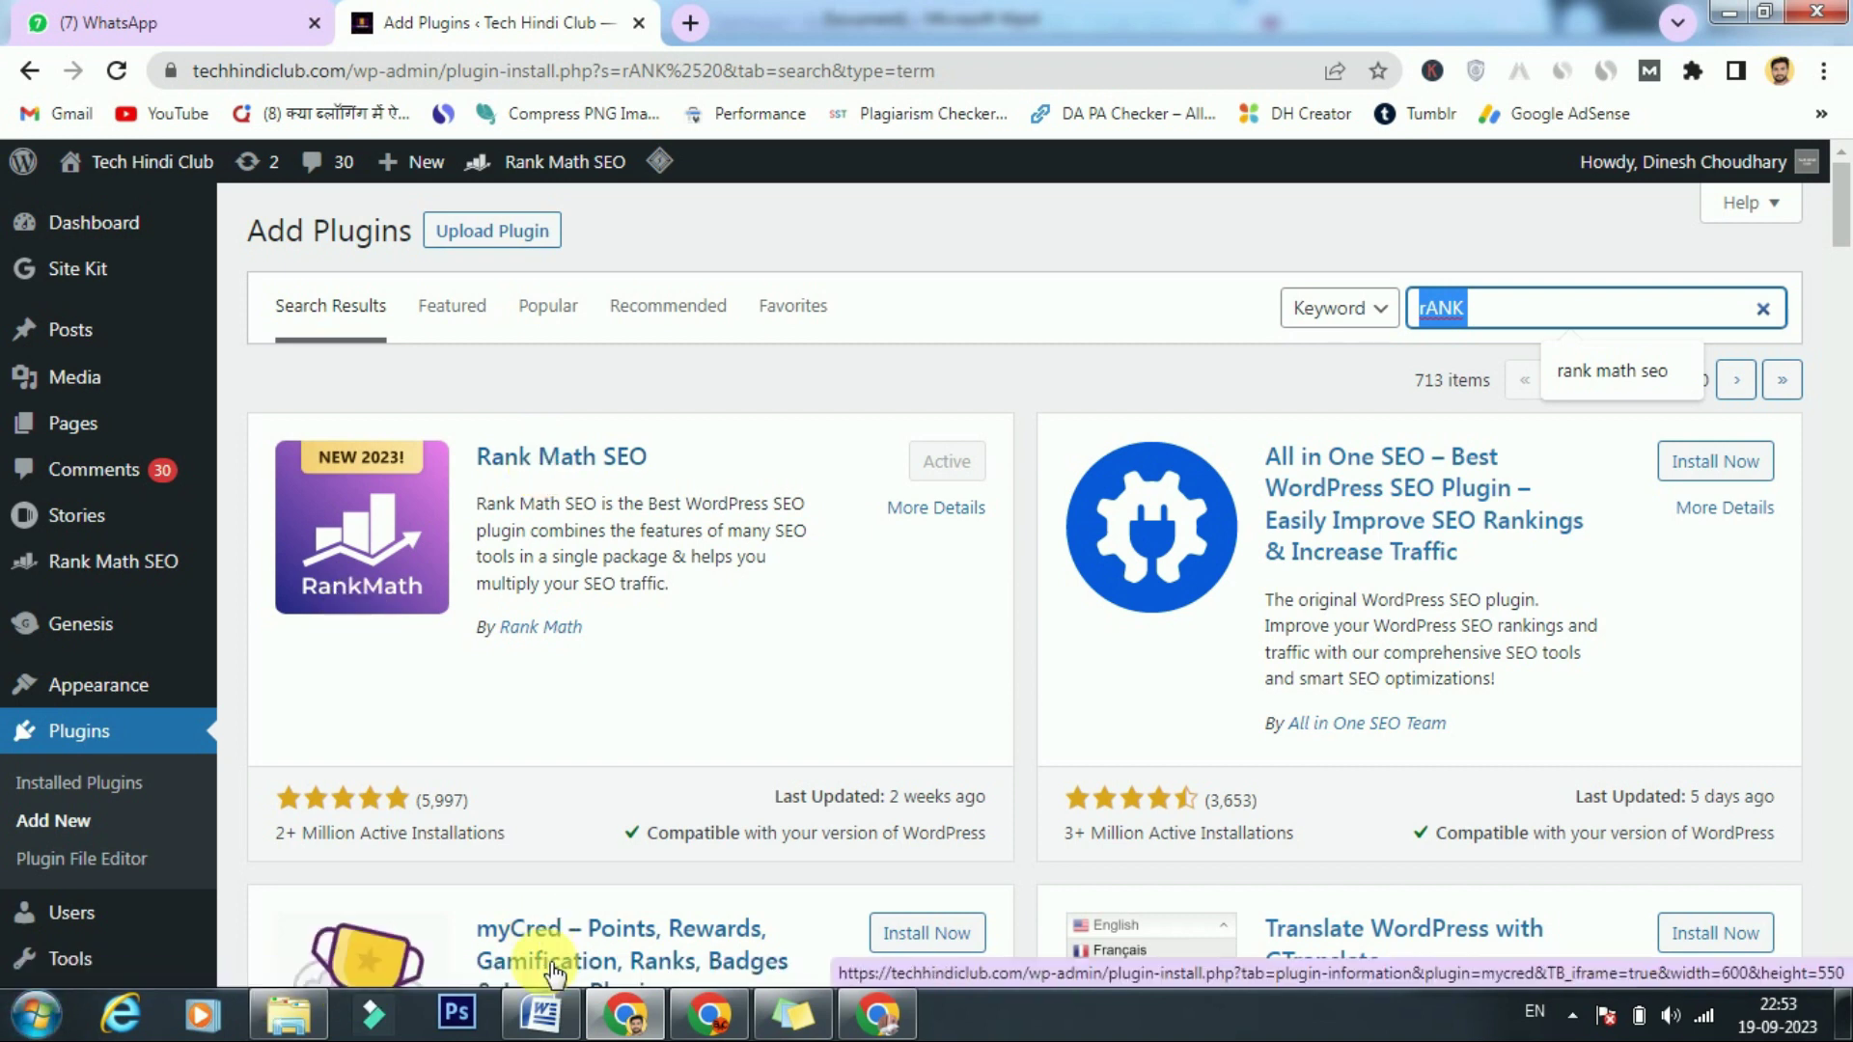
{"action": "left_click", "coordinate": [532, 1018]}
{"action": "left_click", "coordinate": [532, 1018]}
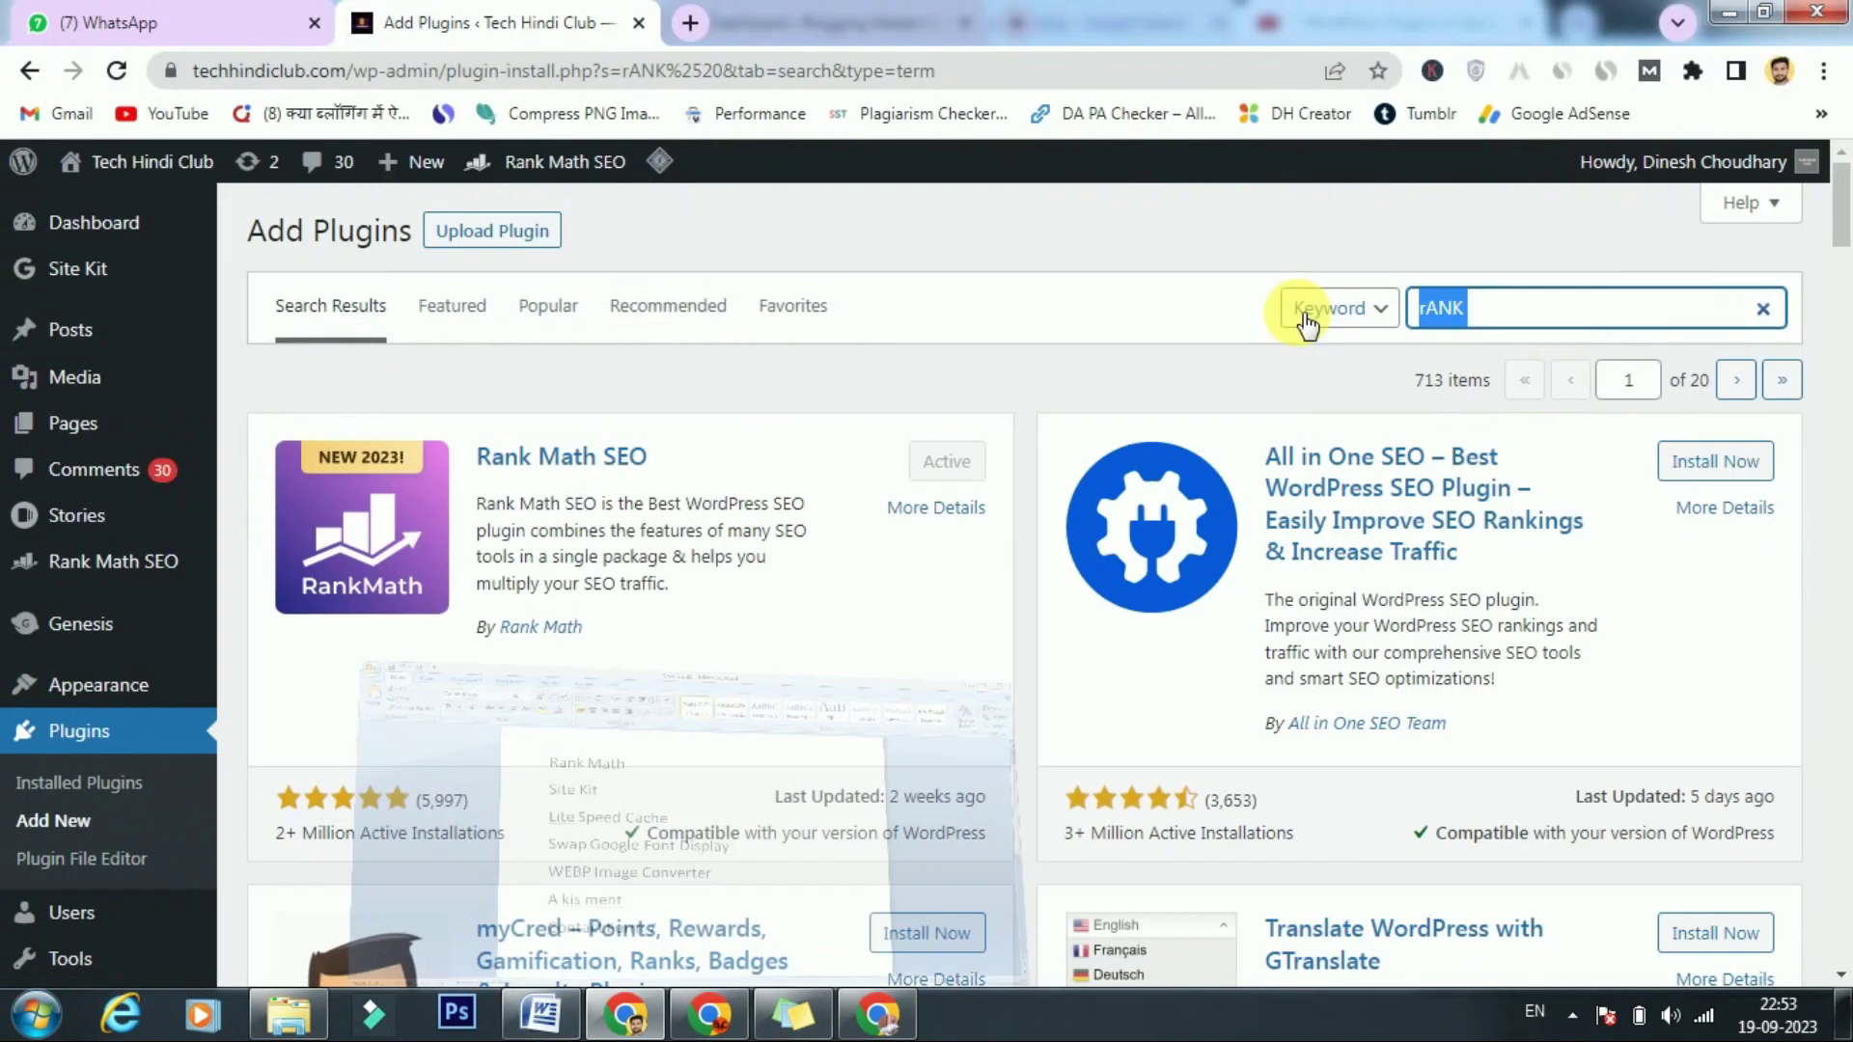
{"action": "type", "text": "site"}
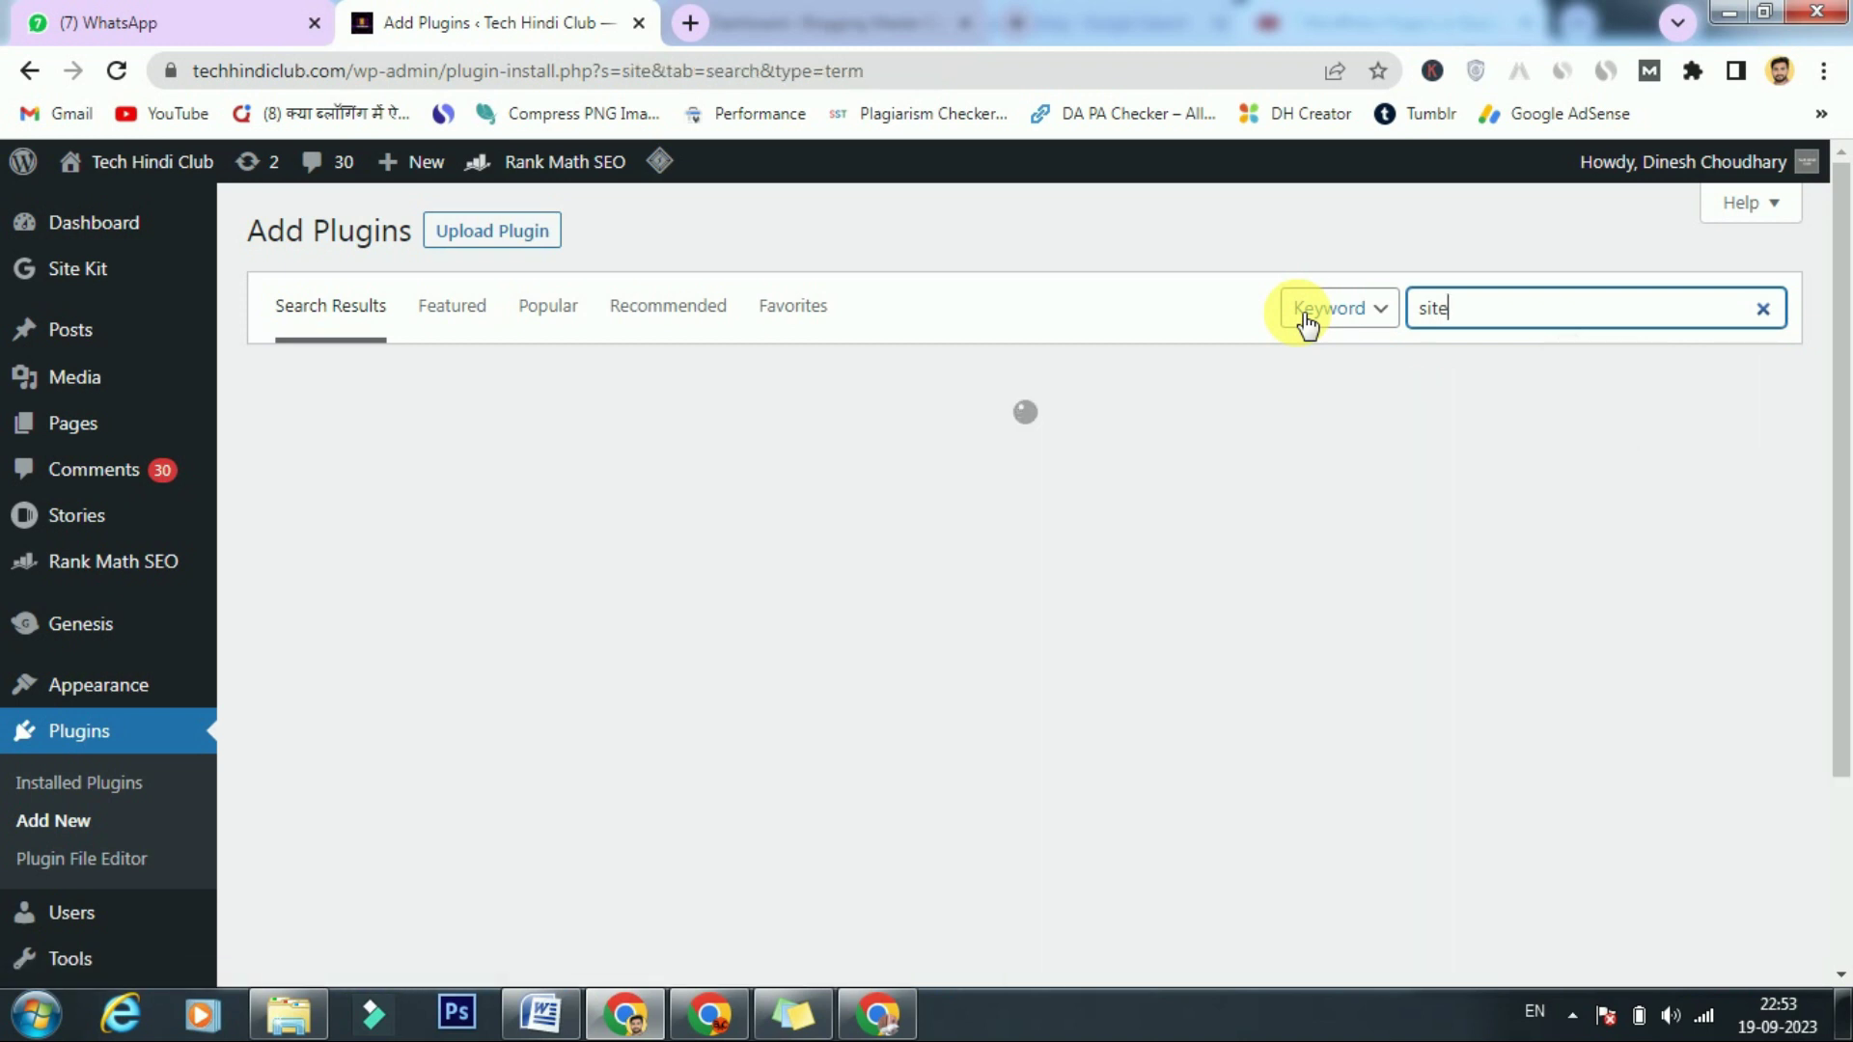
{"action": "type", "text": " kit"}
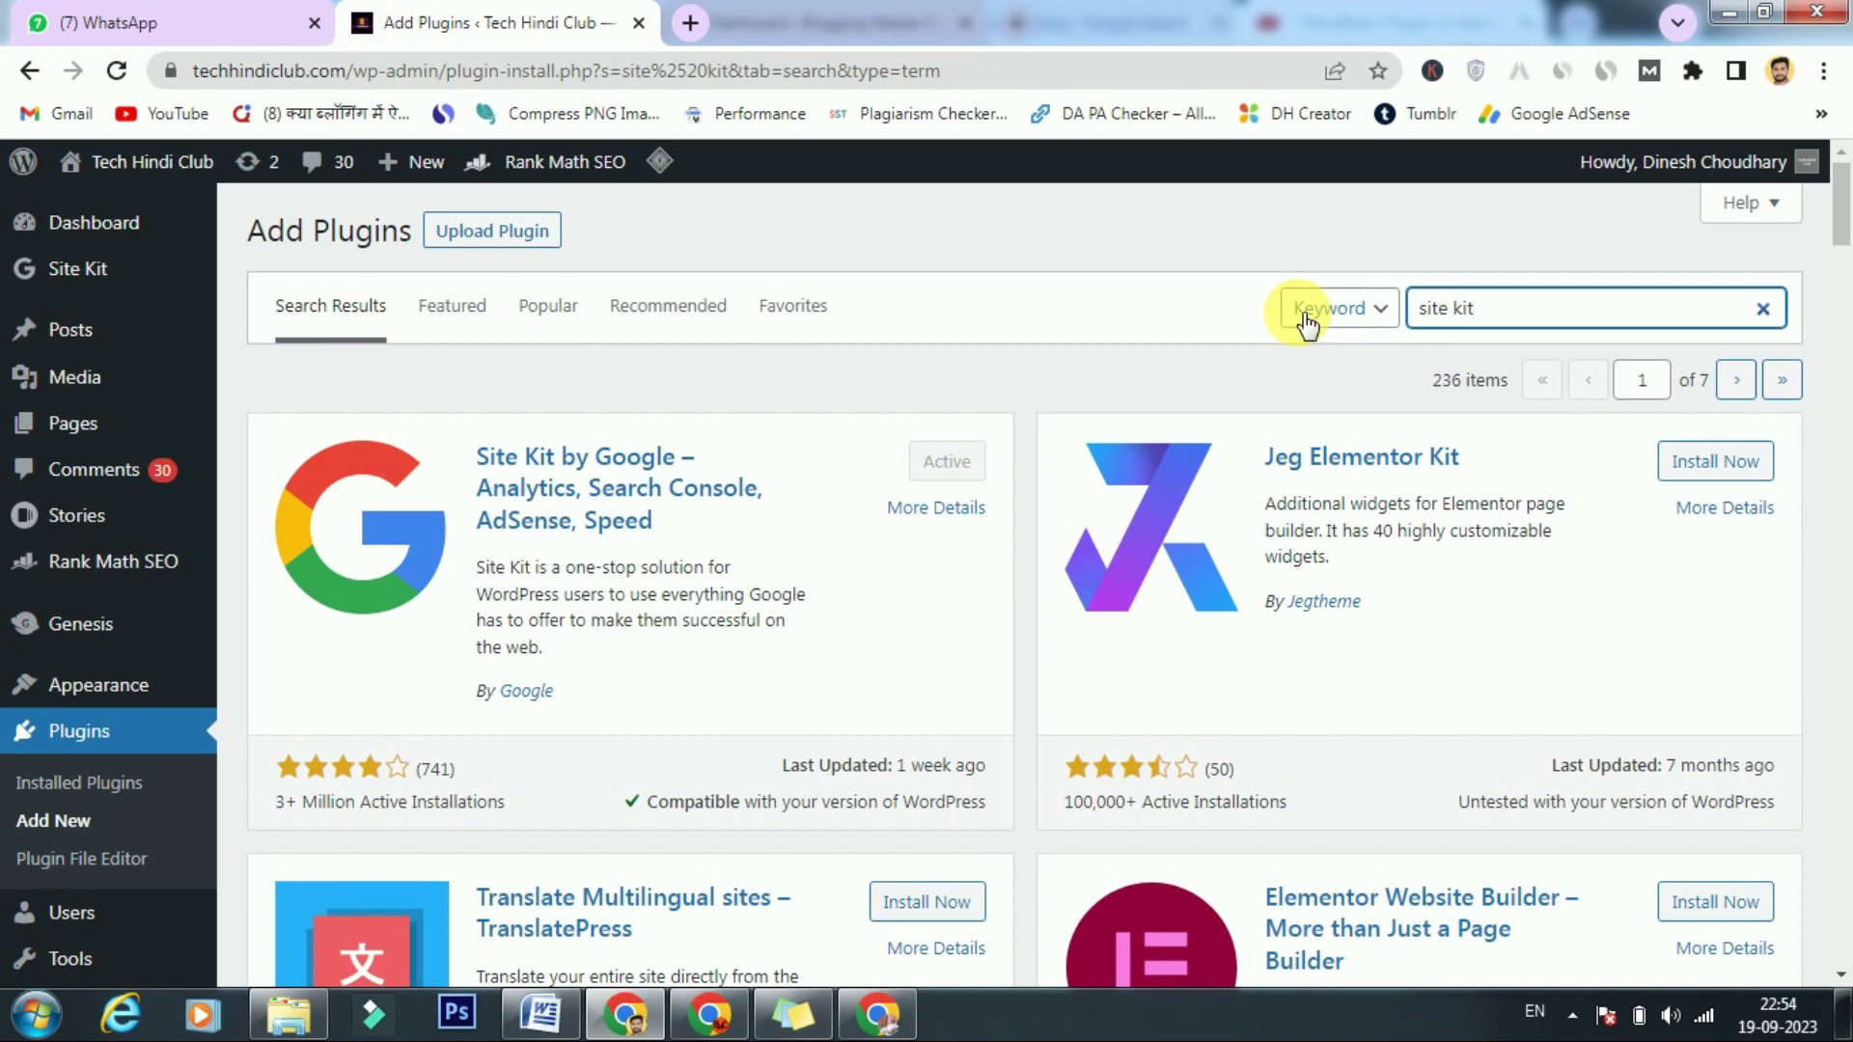
Check the Word plugin list, view LiteSpeed Cache's details among the installed plugins, and close them
{"action": "left_click", "coordinate": [537, 1021]}
{"action": "left_click", "coordinate": [536, 1026]}
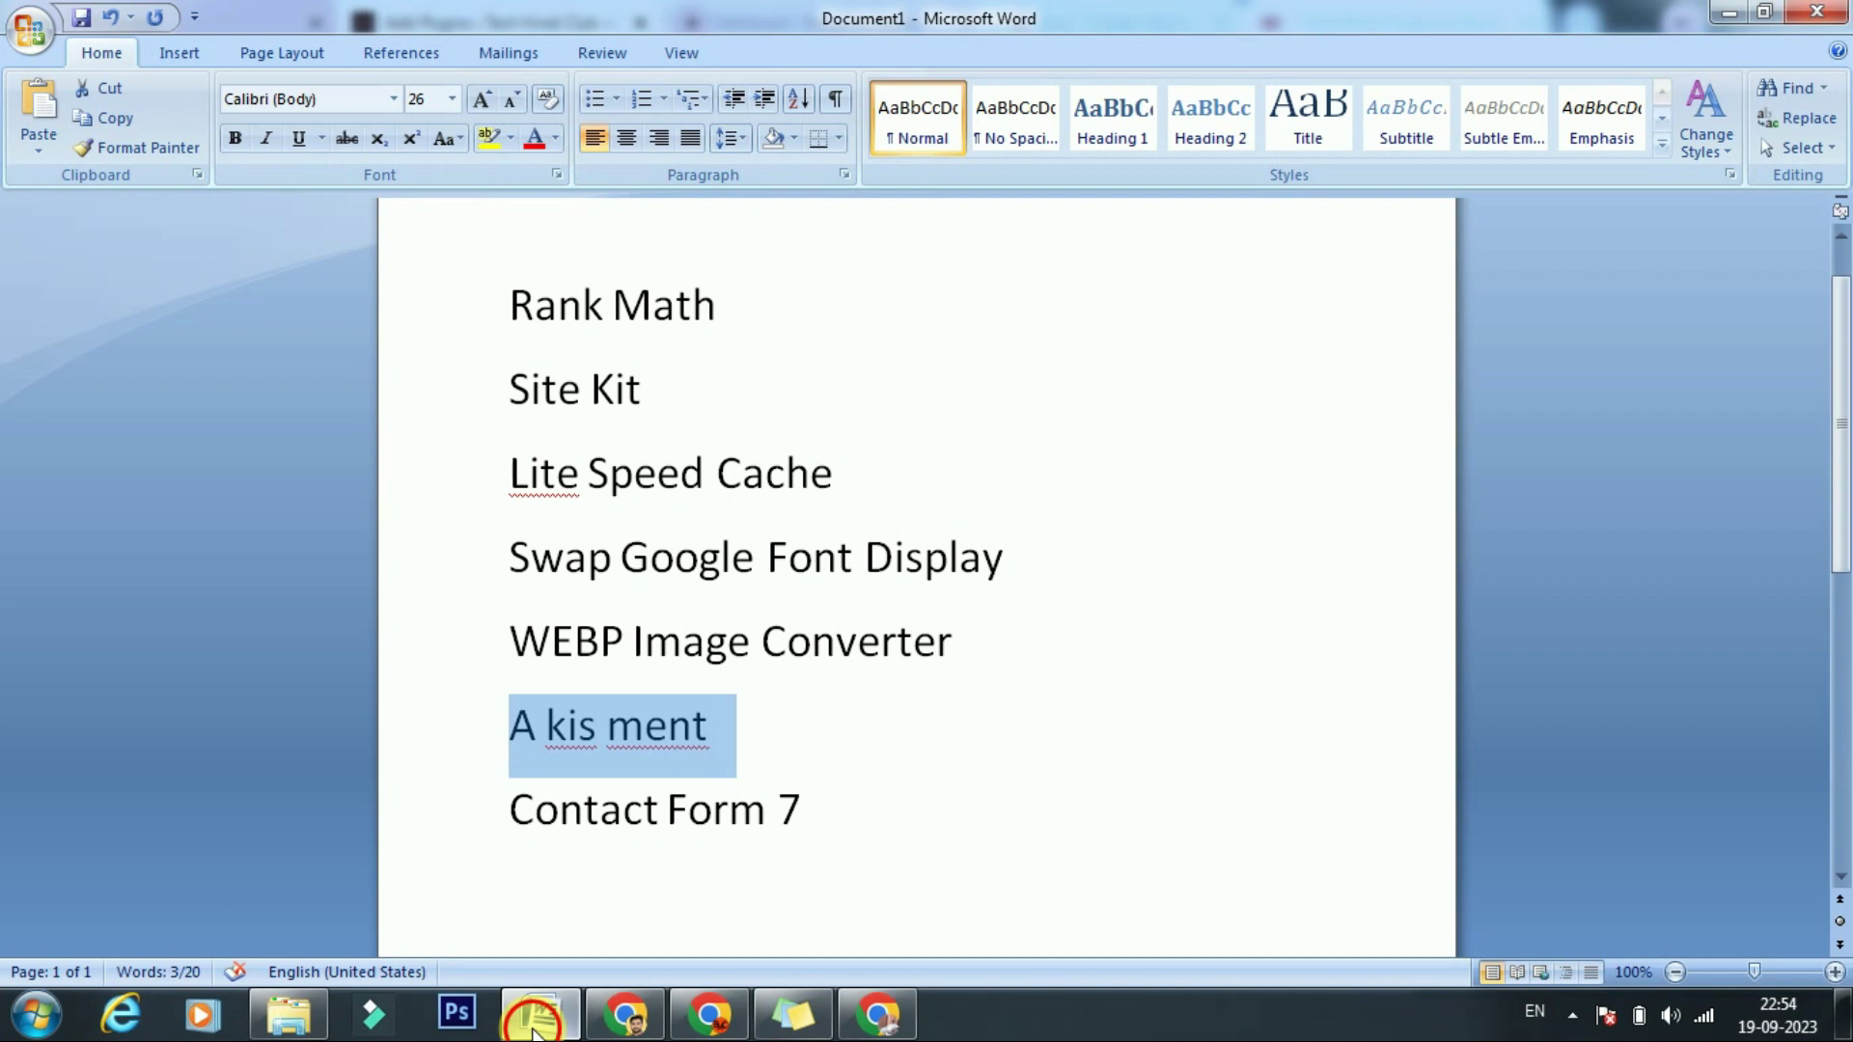
{"action": "left_click", "coordinate": [160, 794]}
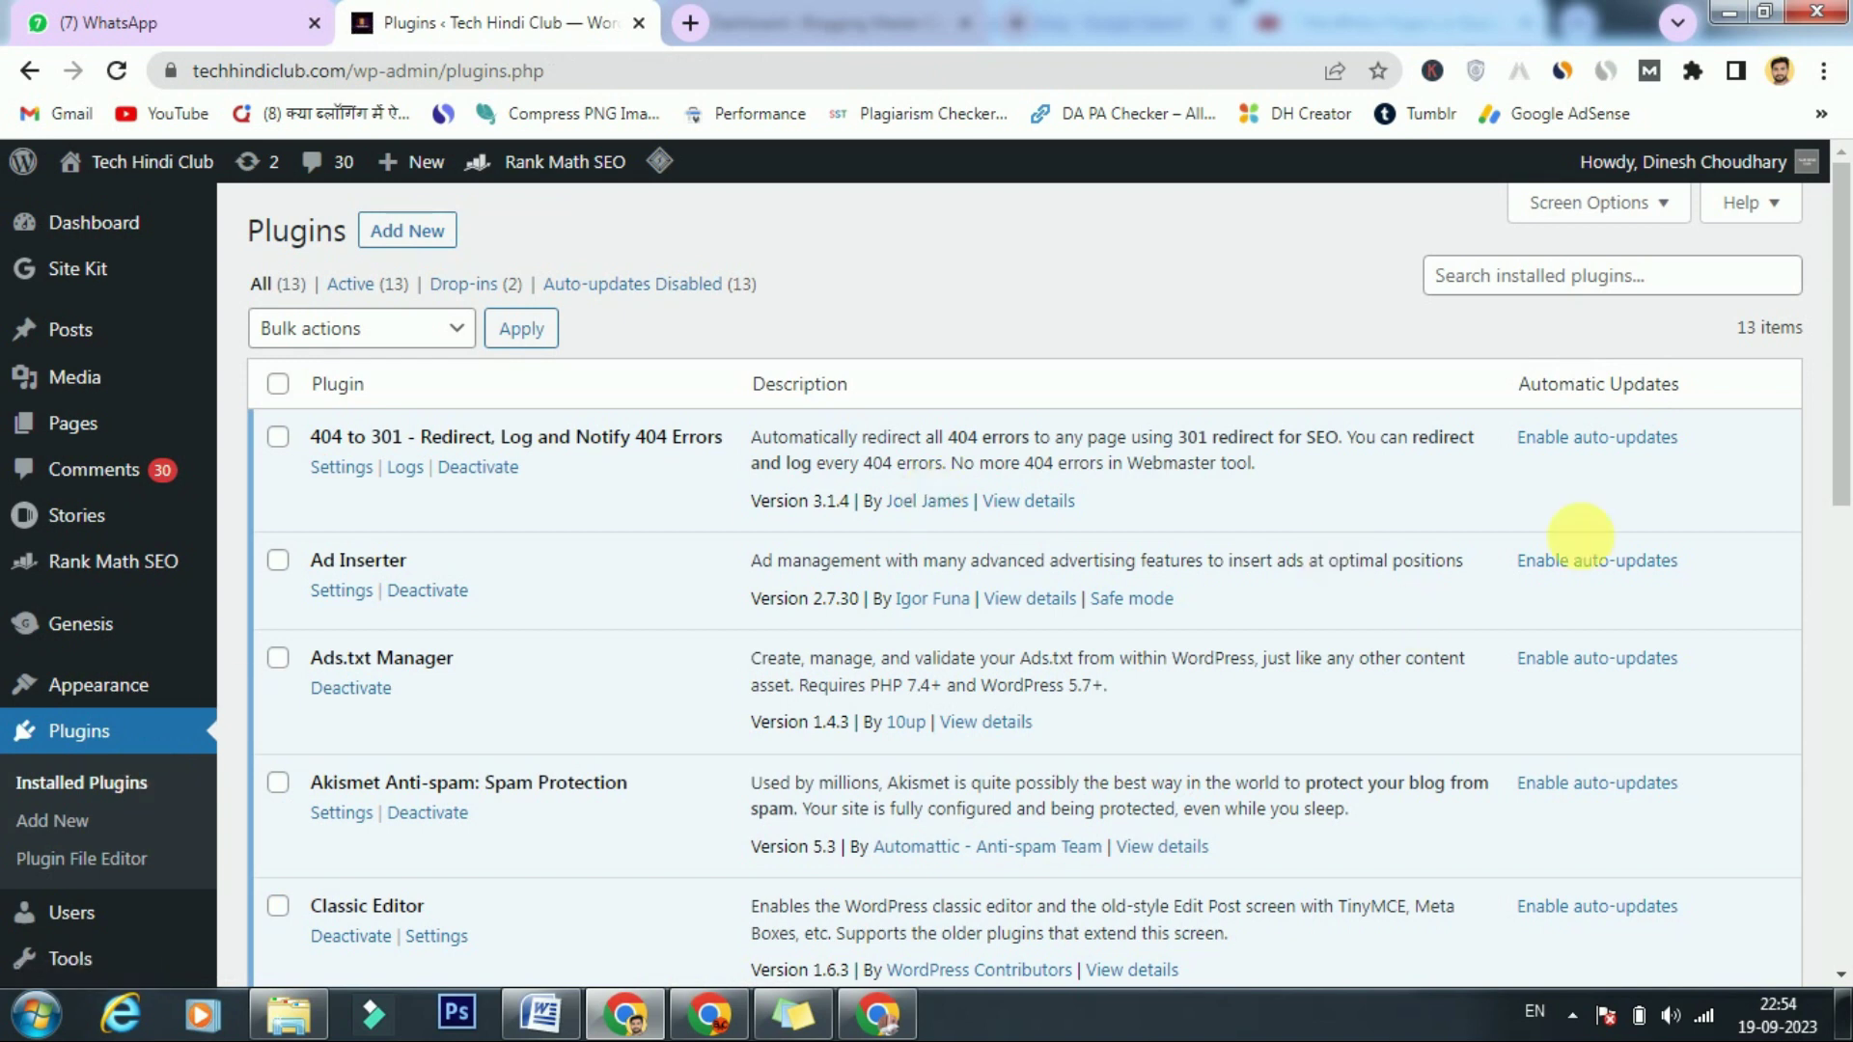
{"action": "left_click_drag", "start_coordinate": [1841, 328], "coordinate": [1836, 491]}
{"action": "scroll", "coordinate": [1435, 534], "scroll_direction": "down", "scroll_amount": 4}
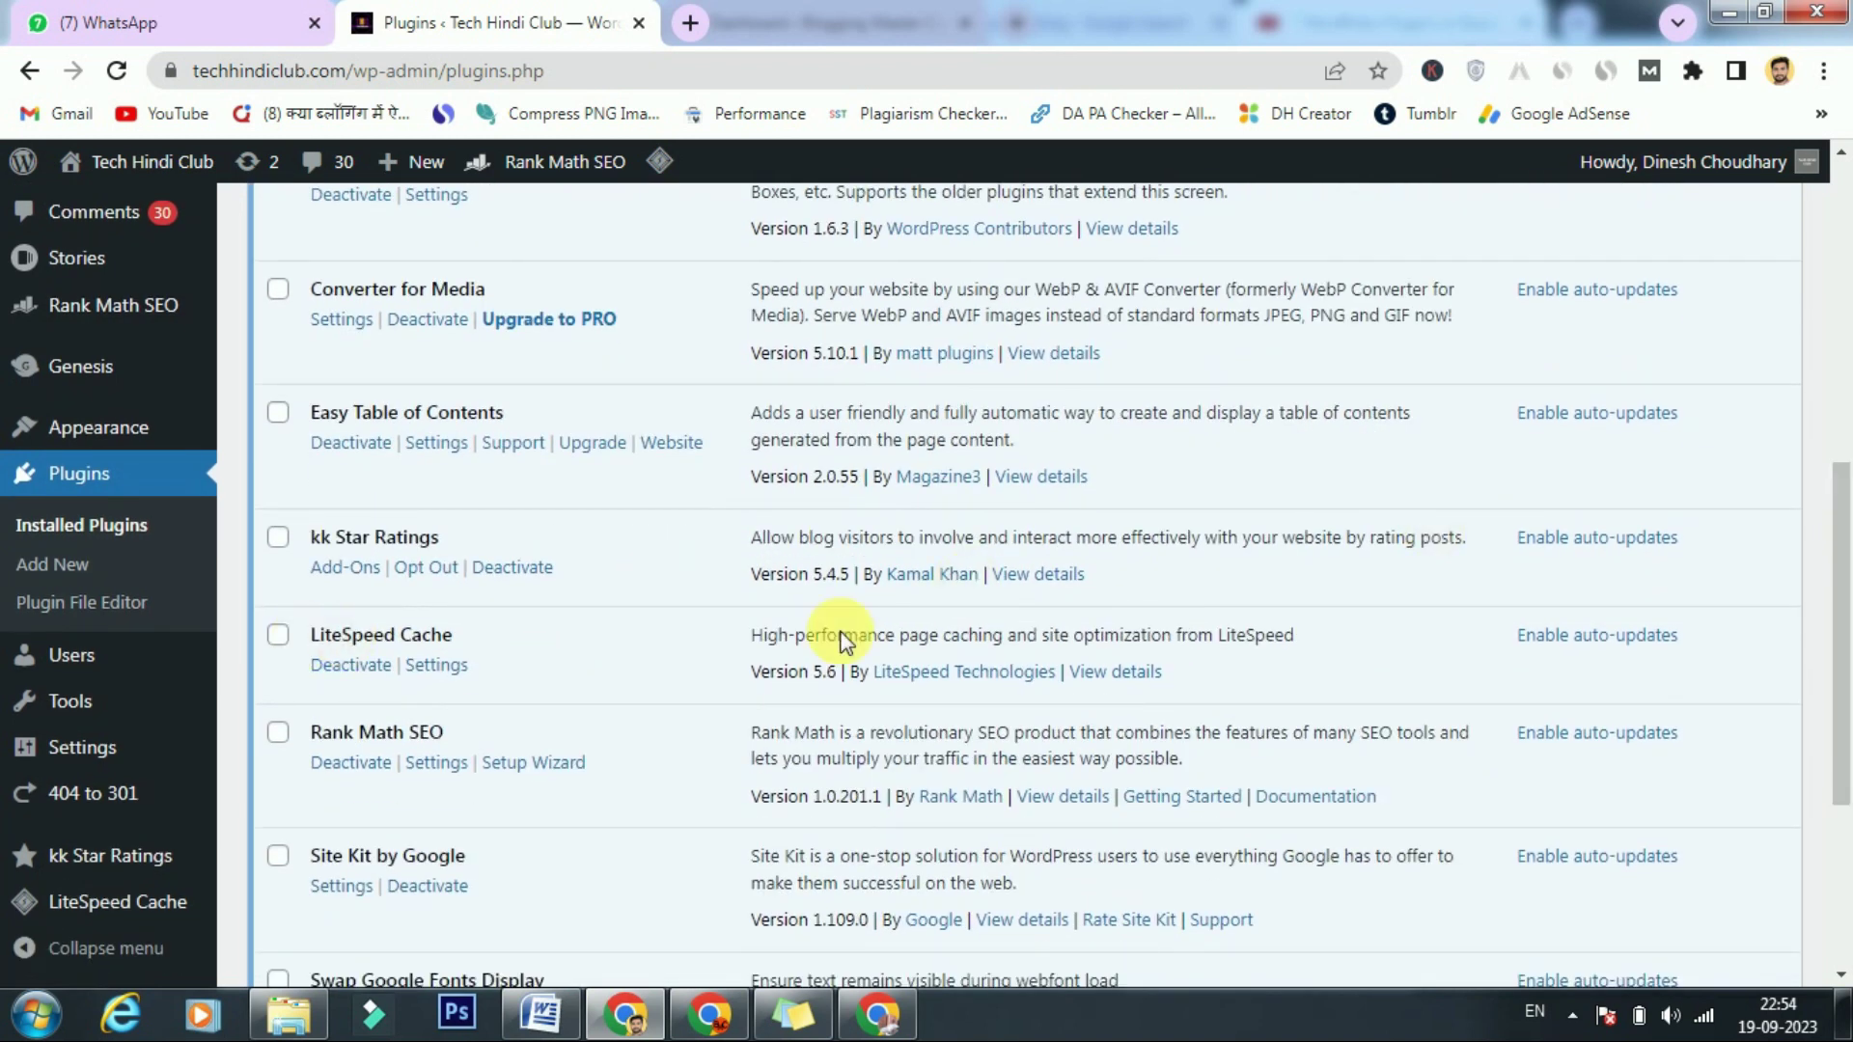
{"action": "left_click", "coordinate": [1110, 675]}
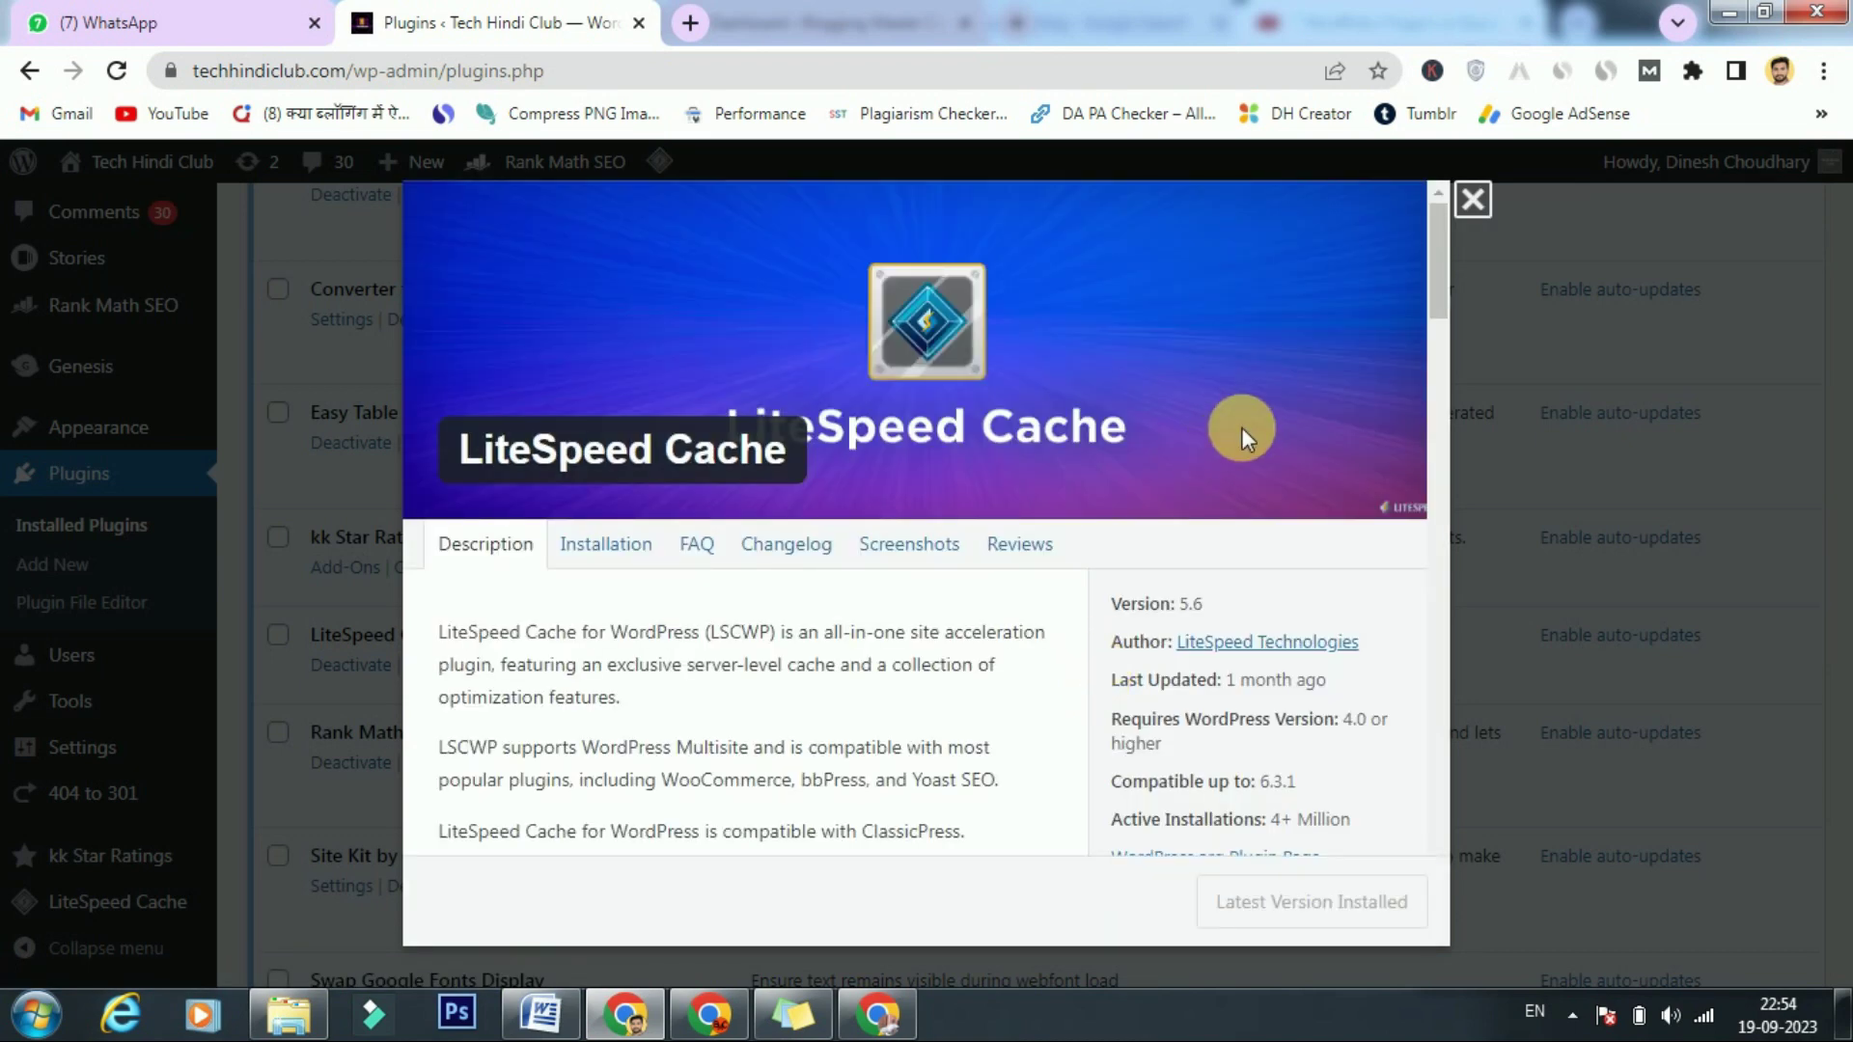
{"action": "left_click_drag", "start_coordinate": [1438, 242], "coordinate": [982, 238]}
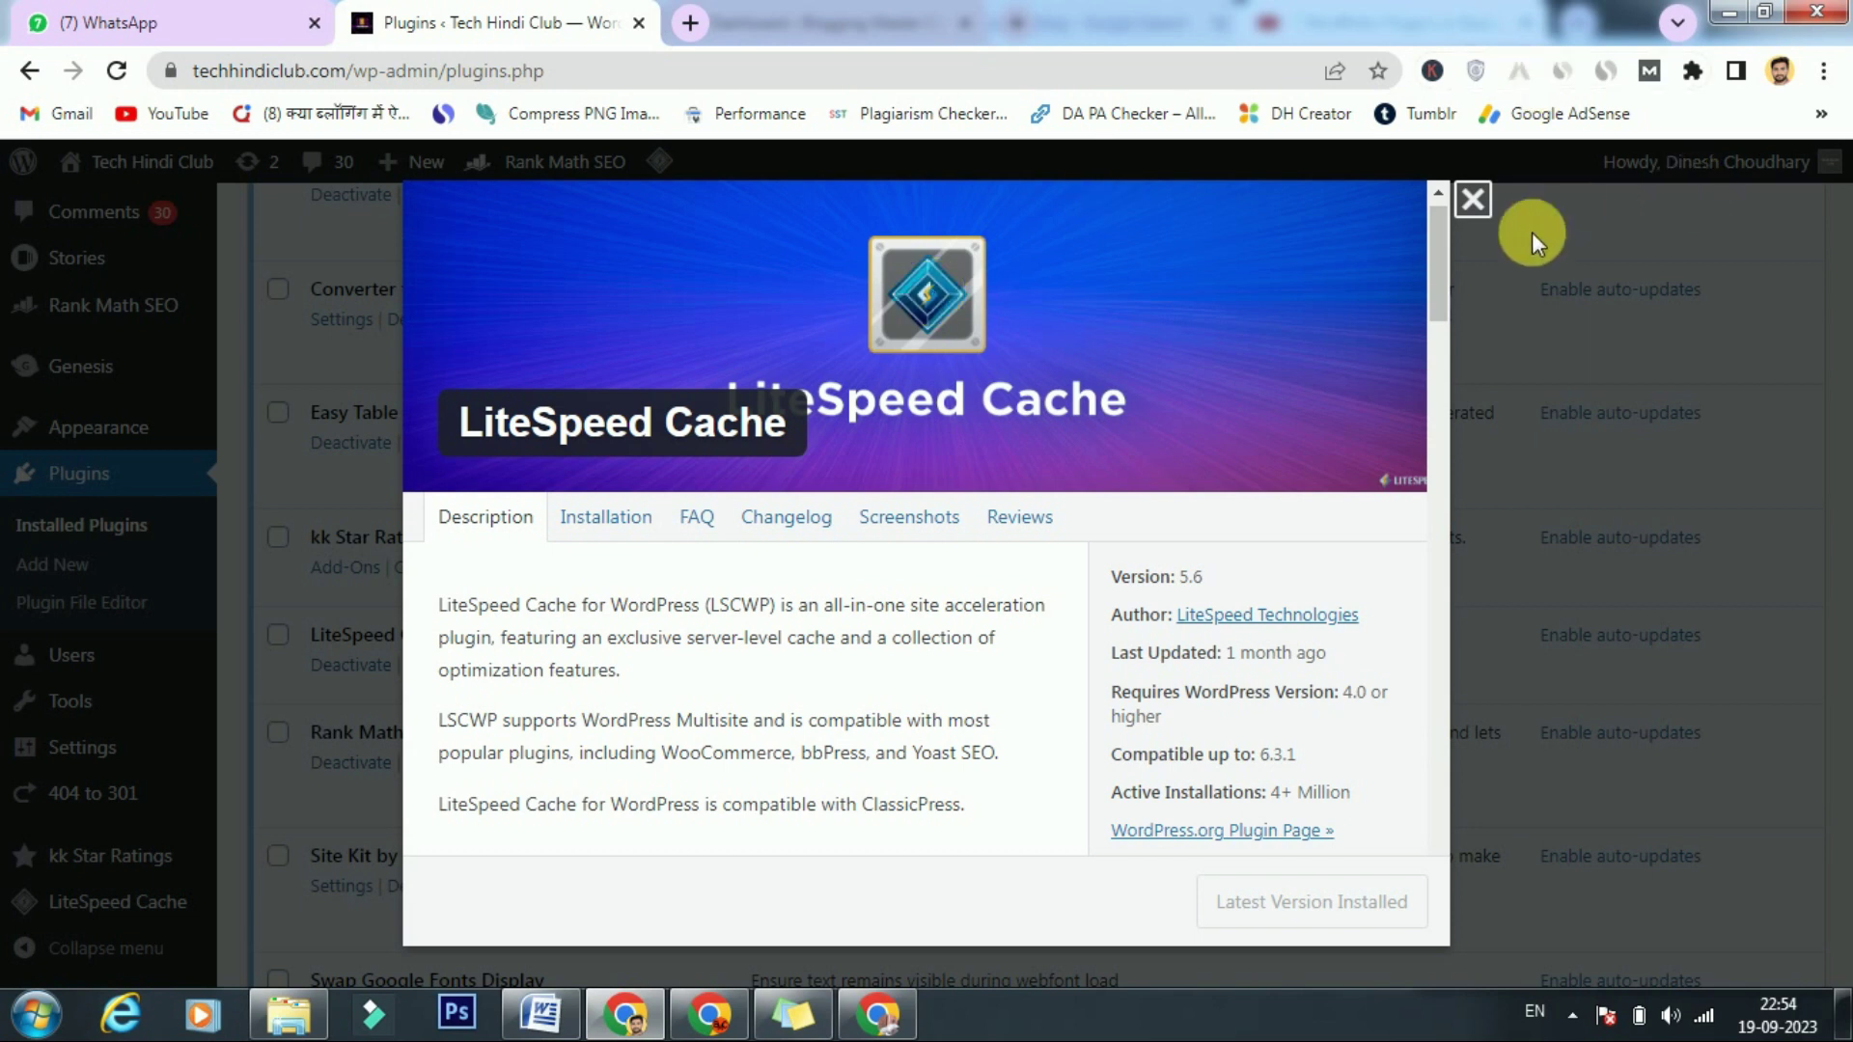
{"action": "left_click", "coordinate": [1474, 204]}
Highlight "Font Display" in the Word plugin list, then view and close the installed Swap Google Fonts Display plugin's details
{"action": "left_click", "coordinate": [542, 1015]}
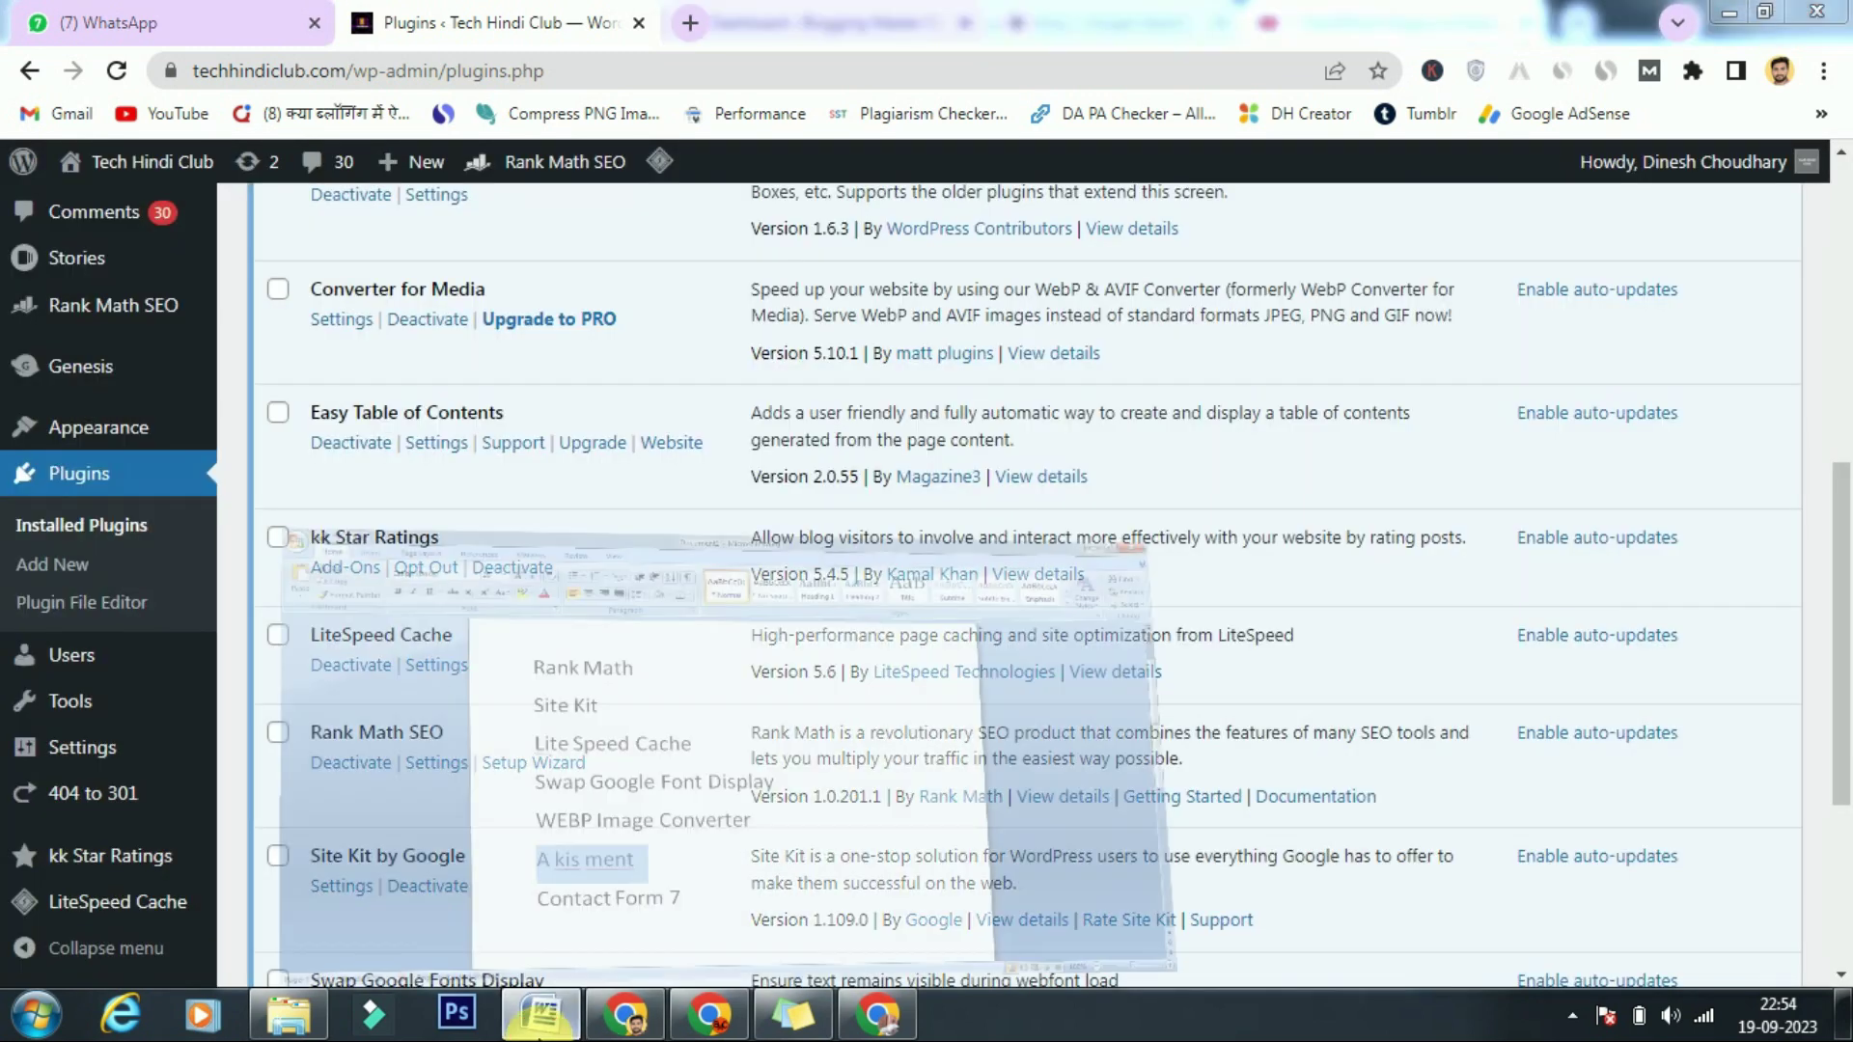
{"action": "left_click", "coordinate": [1046, 552]}
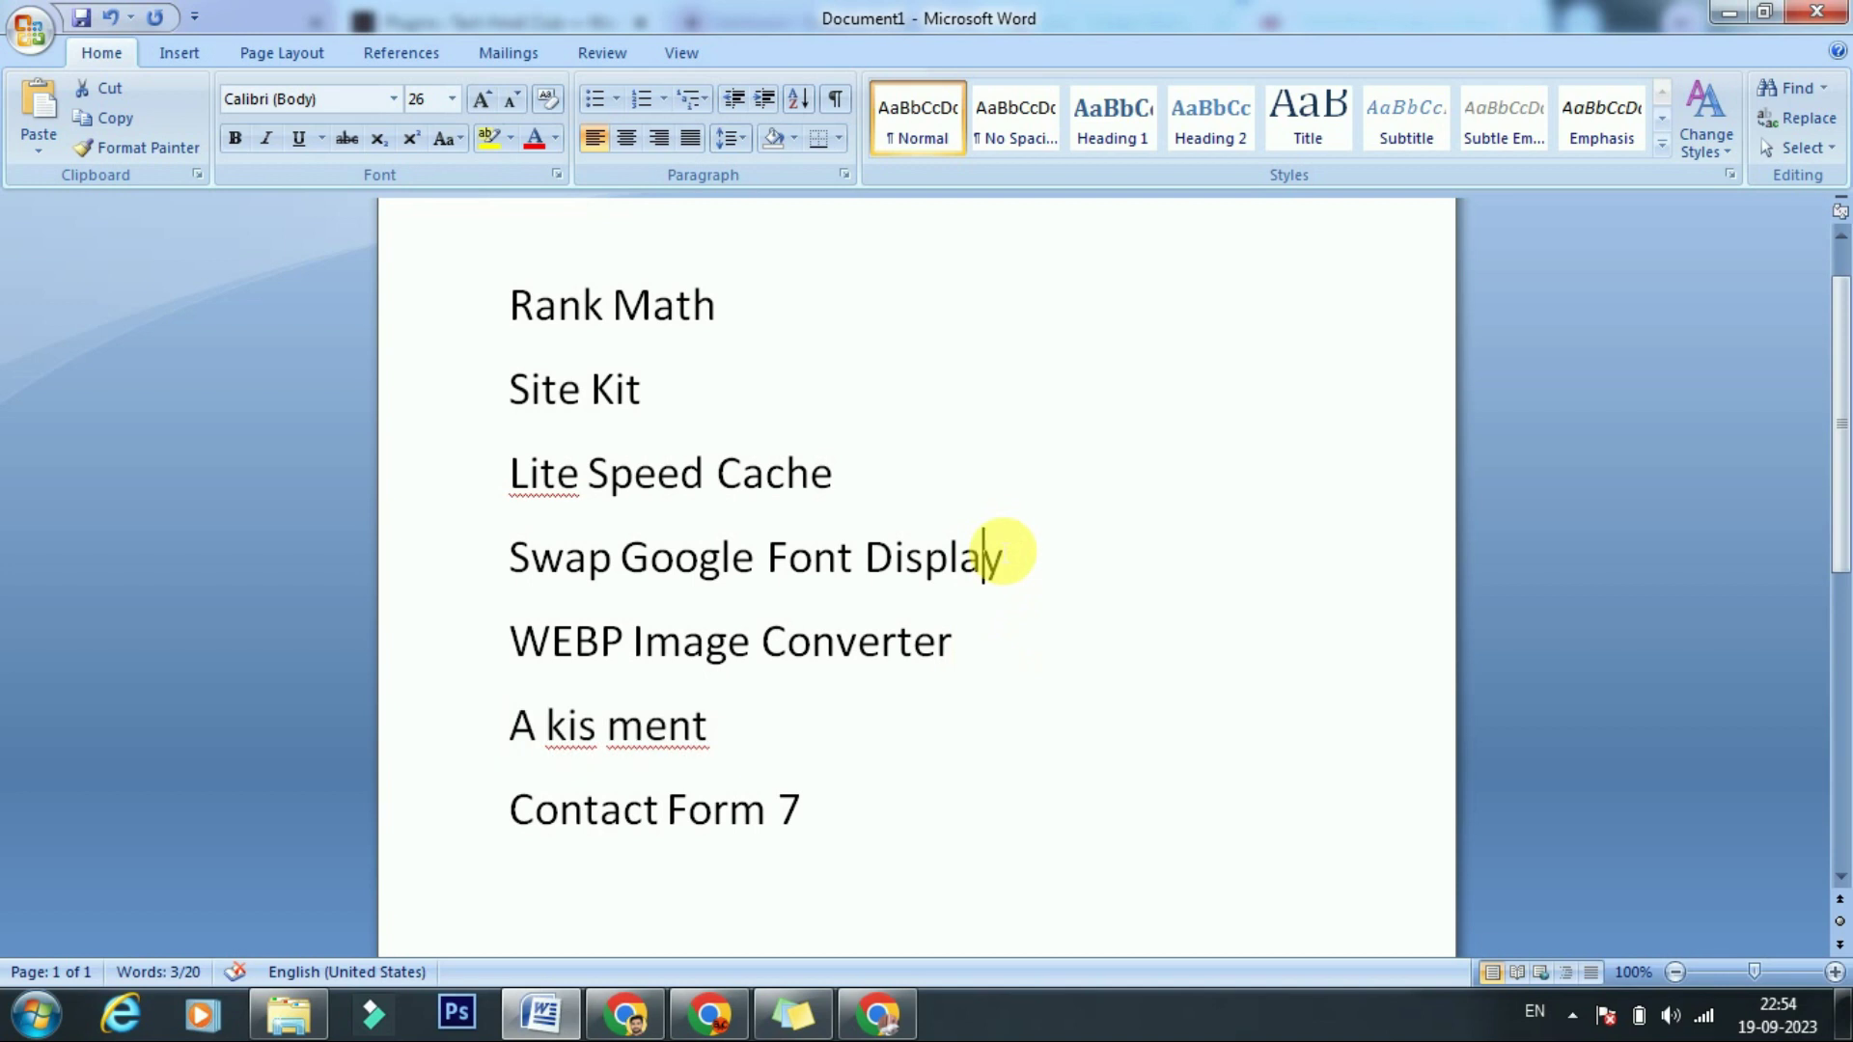
{"action": "left_click_drag", "start_coordinate": [1046, 552], "coordinate": [828, 558]}
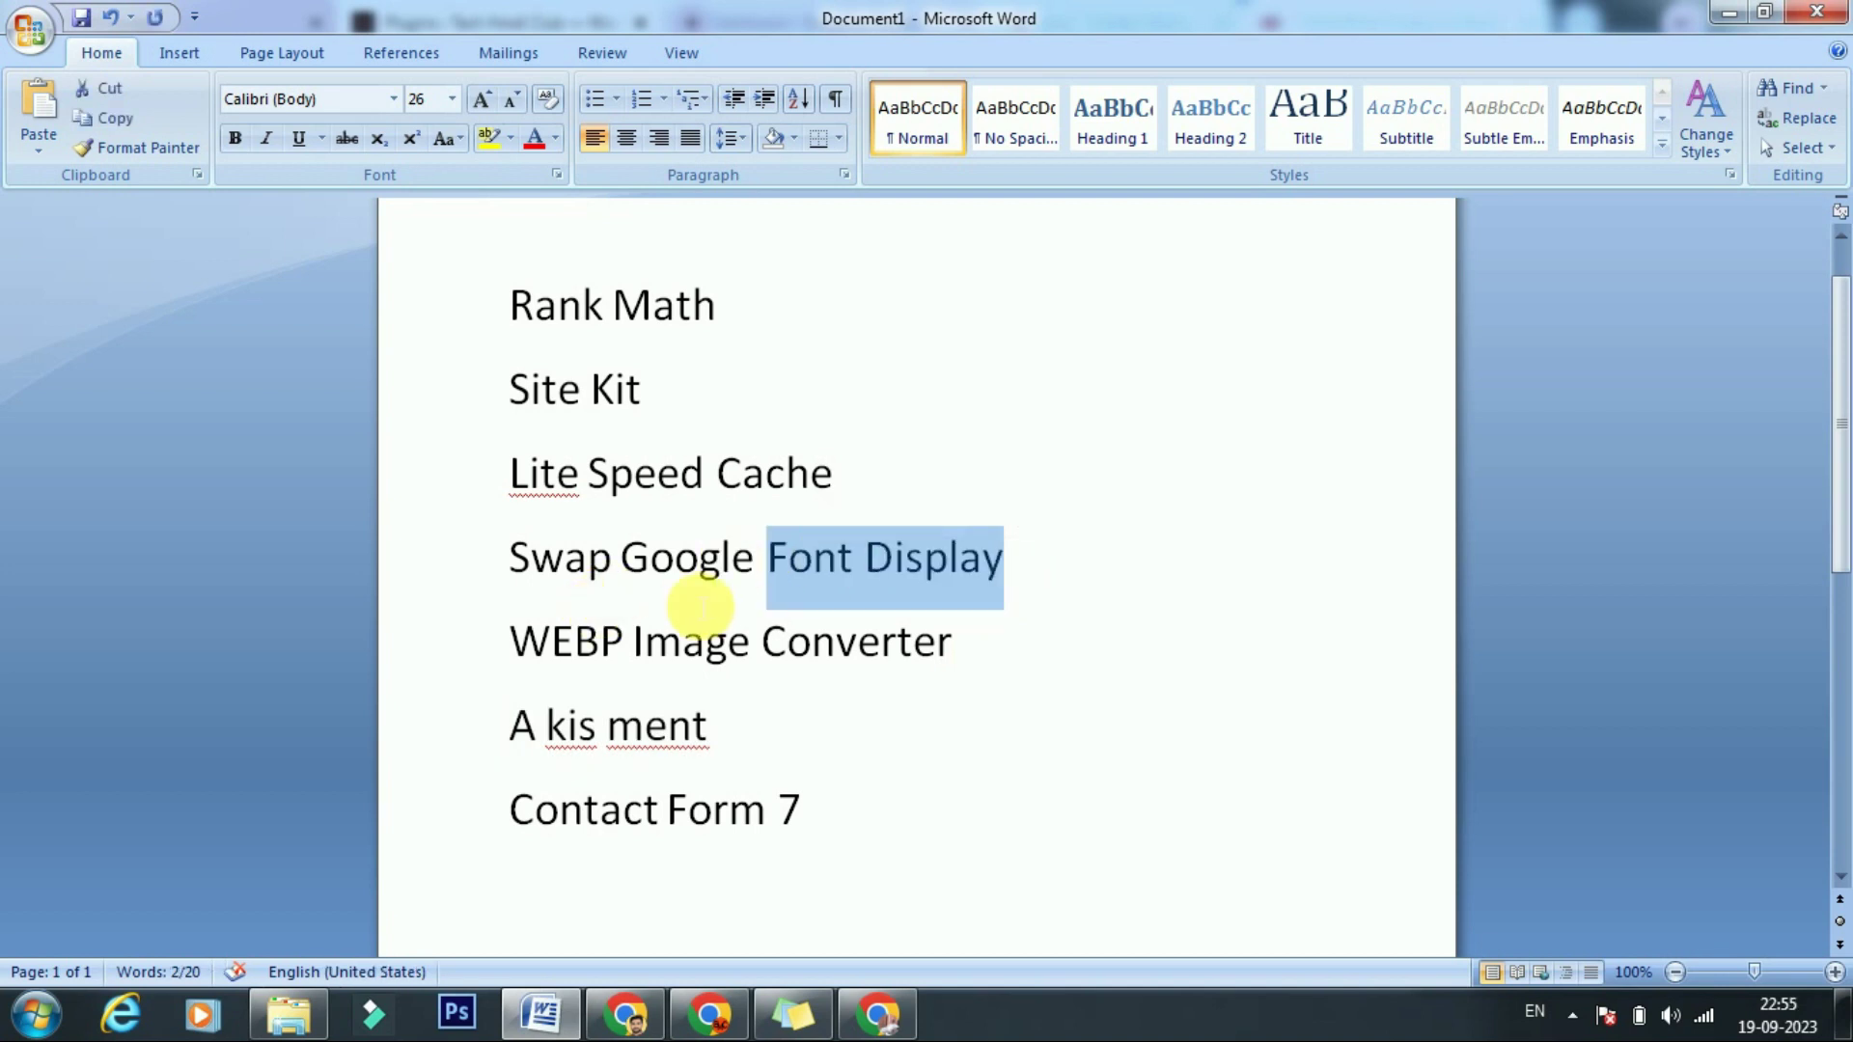
{"action": "left_click", "coordinate": [637, 1010]}
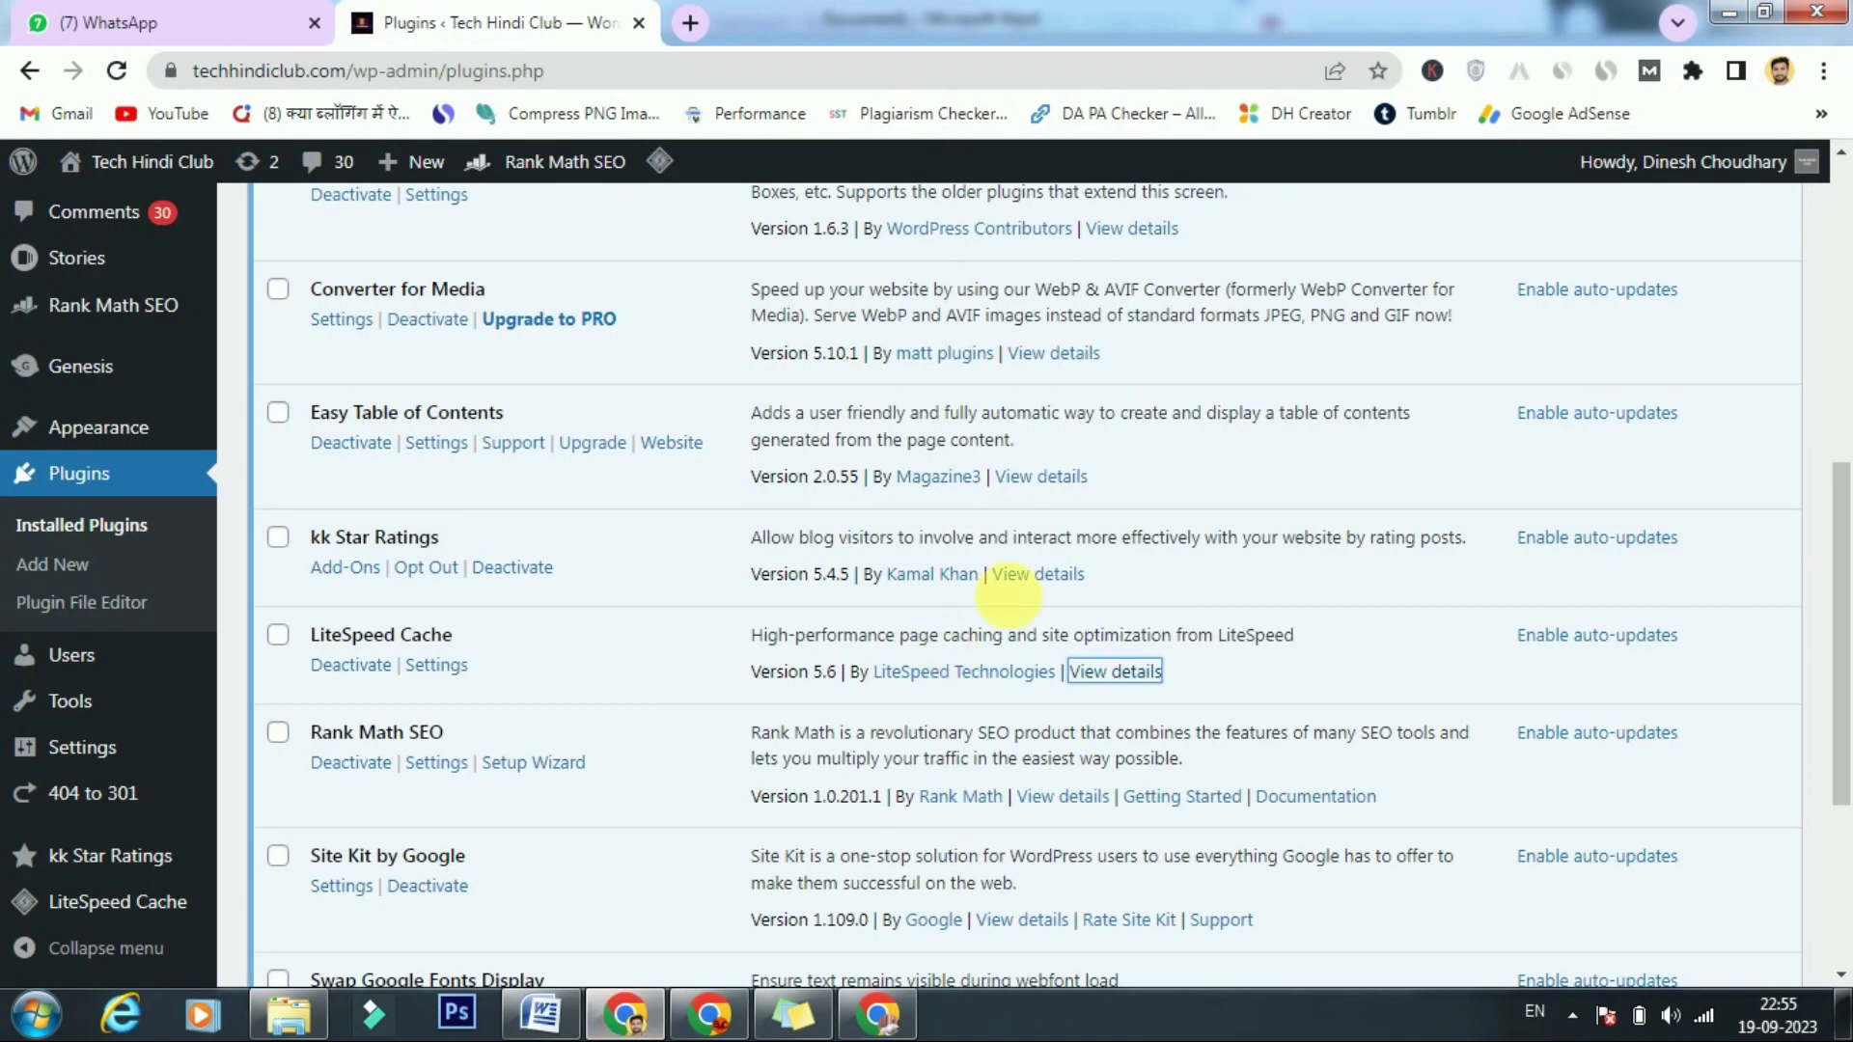
{"action": "scroll", "coordinate": [1841, 641], "scroll_direction": "down", "scroll_amount": 1}
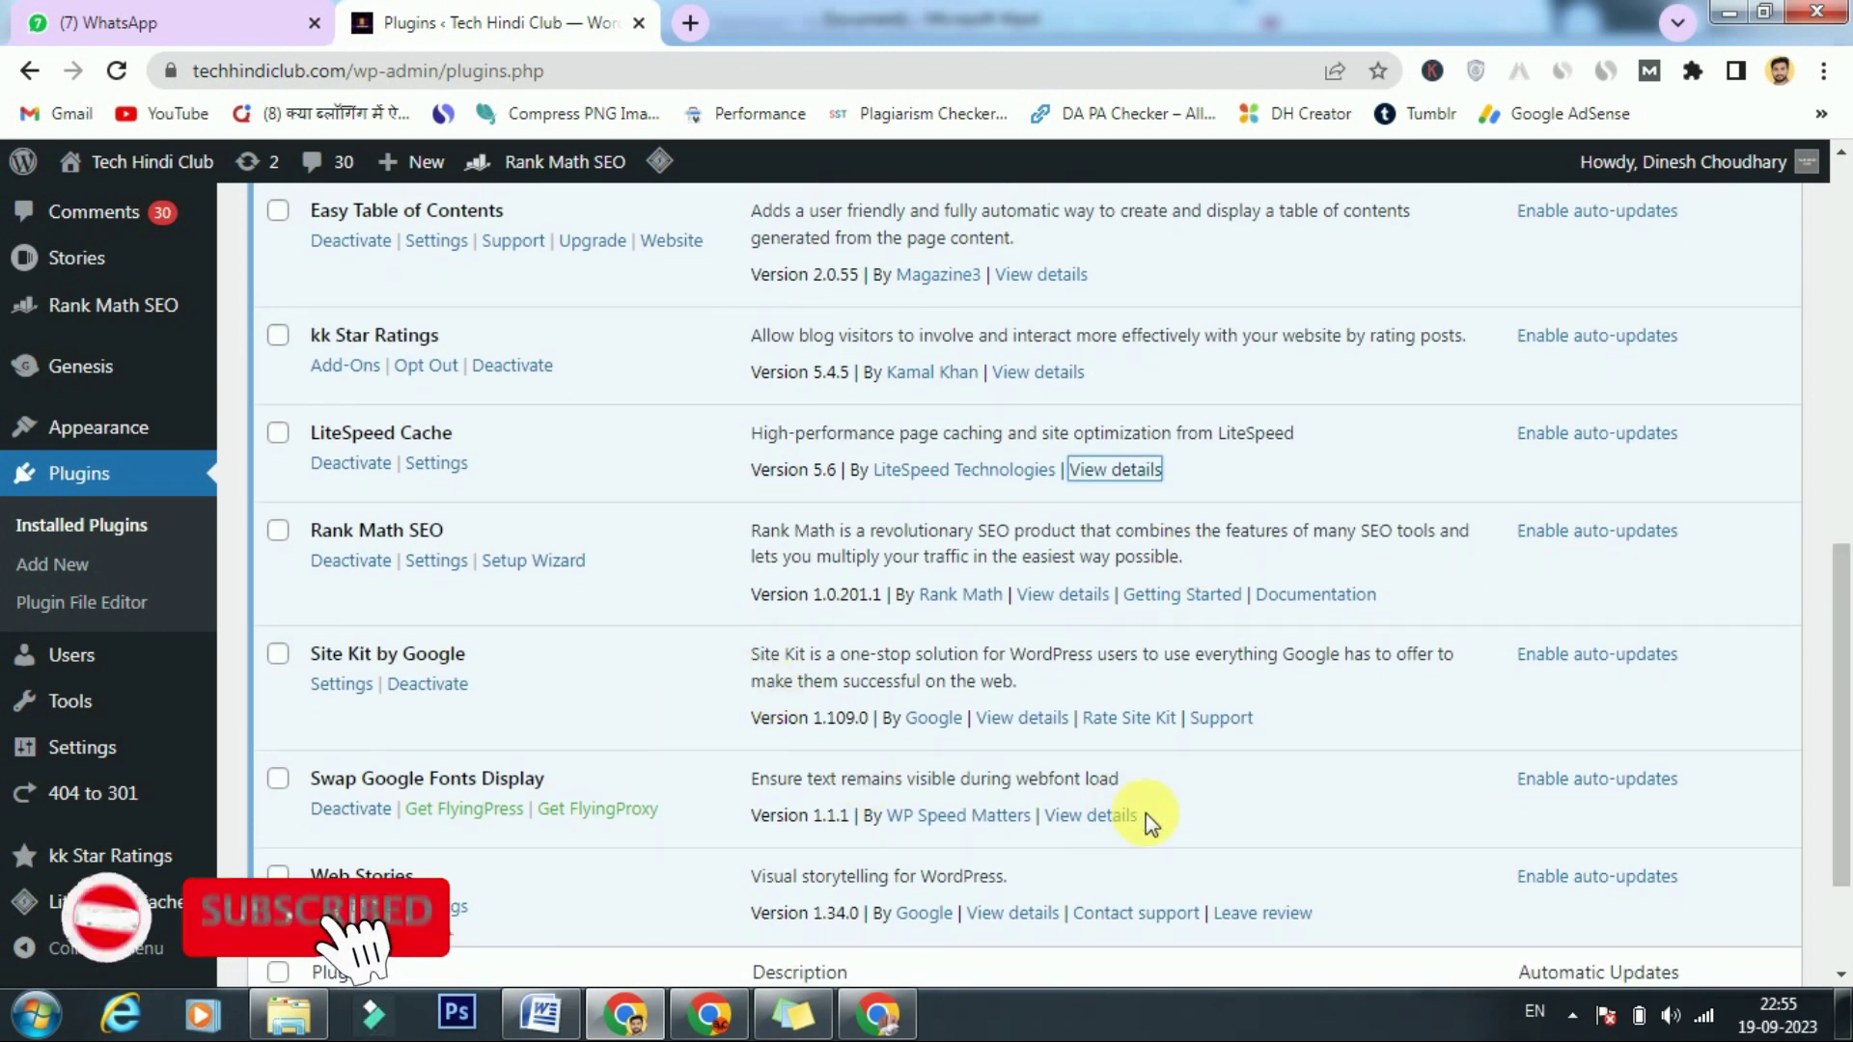
{"action": "left_click", "coordinate": [1108, 814]}
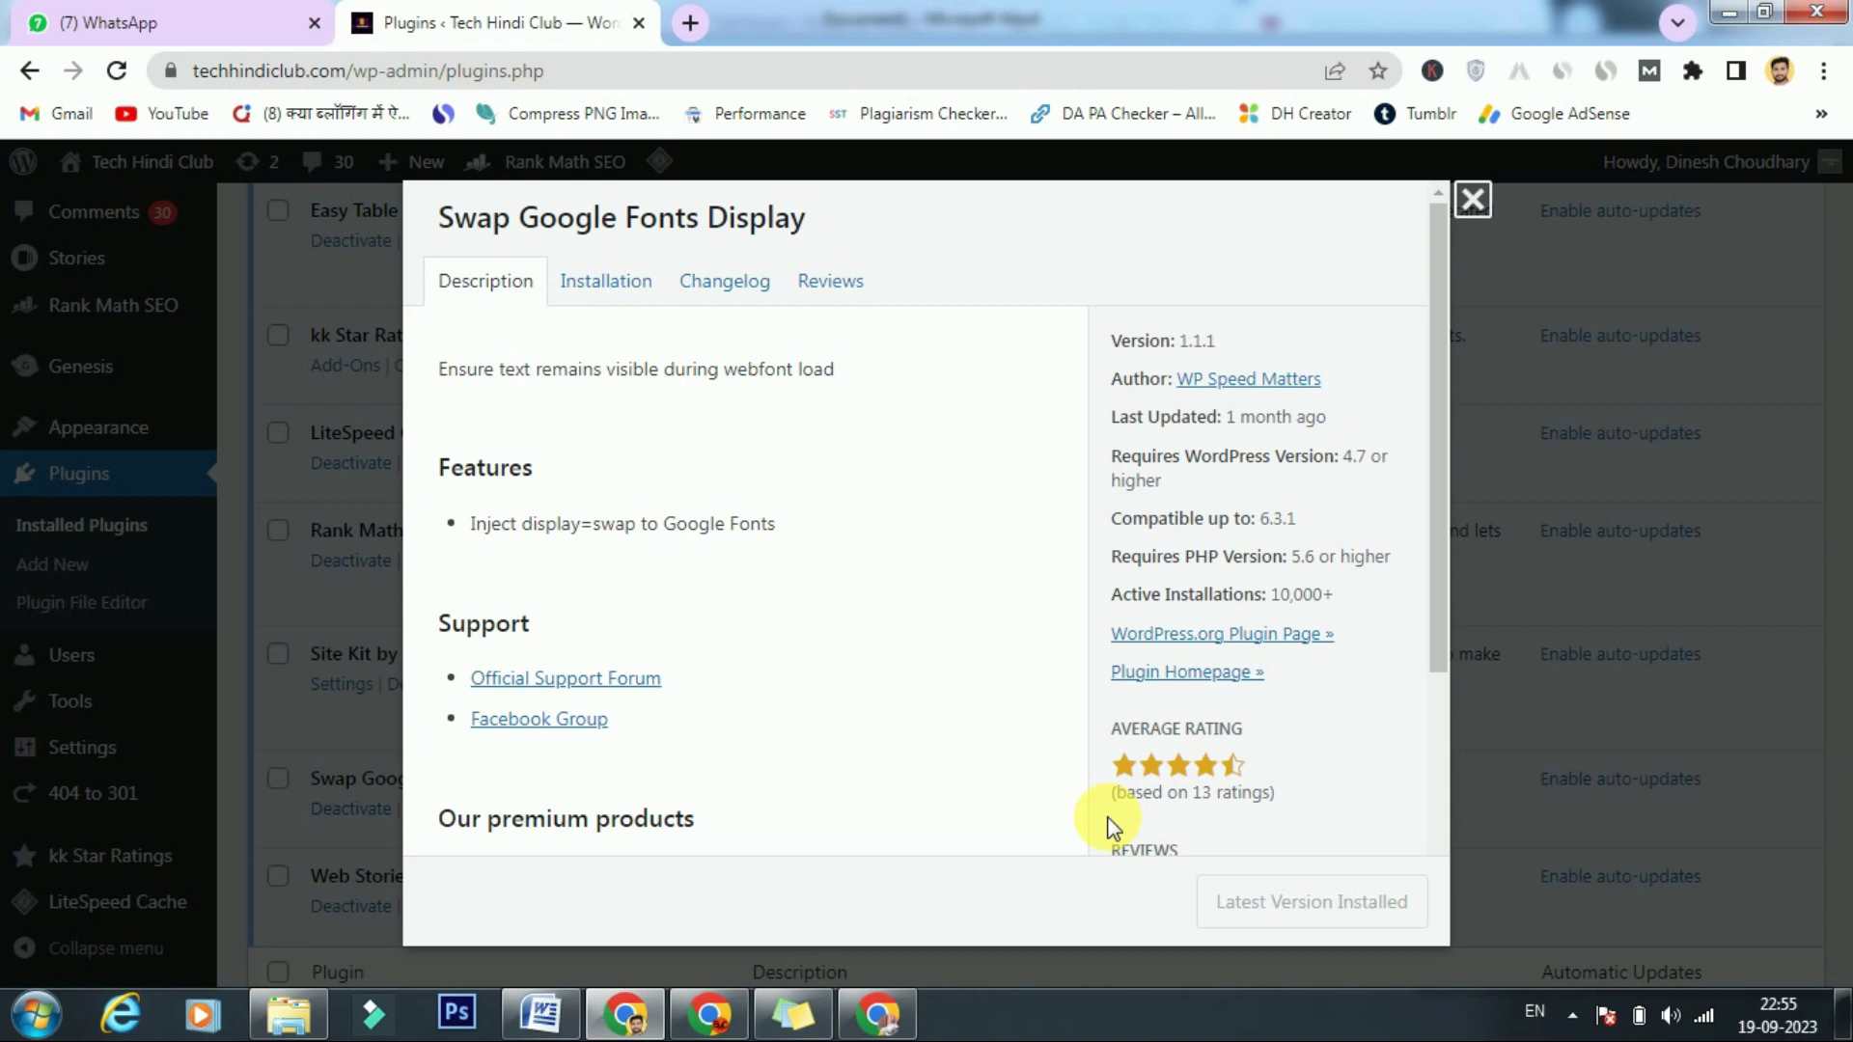
{"action": "left_click", "coordinate": [1477, 203]}
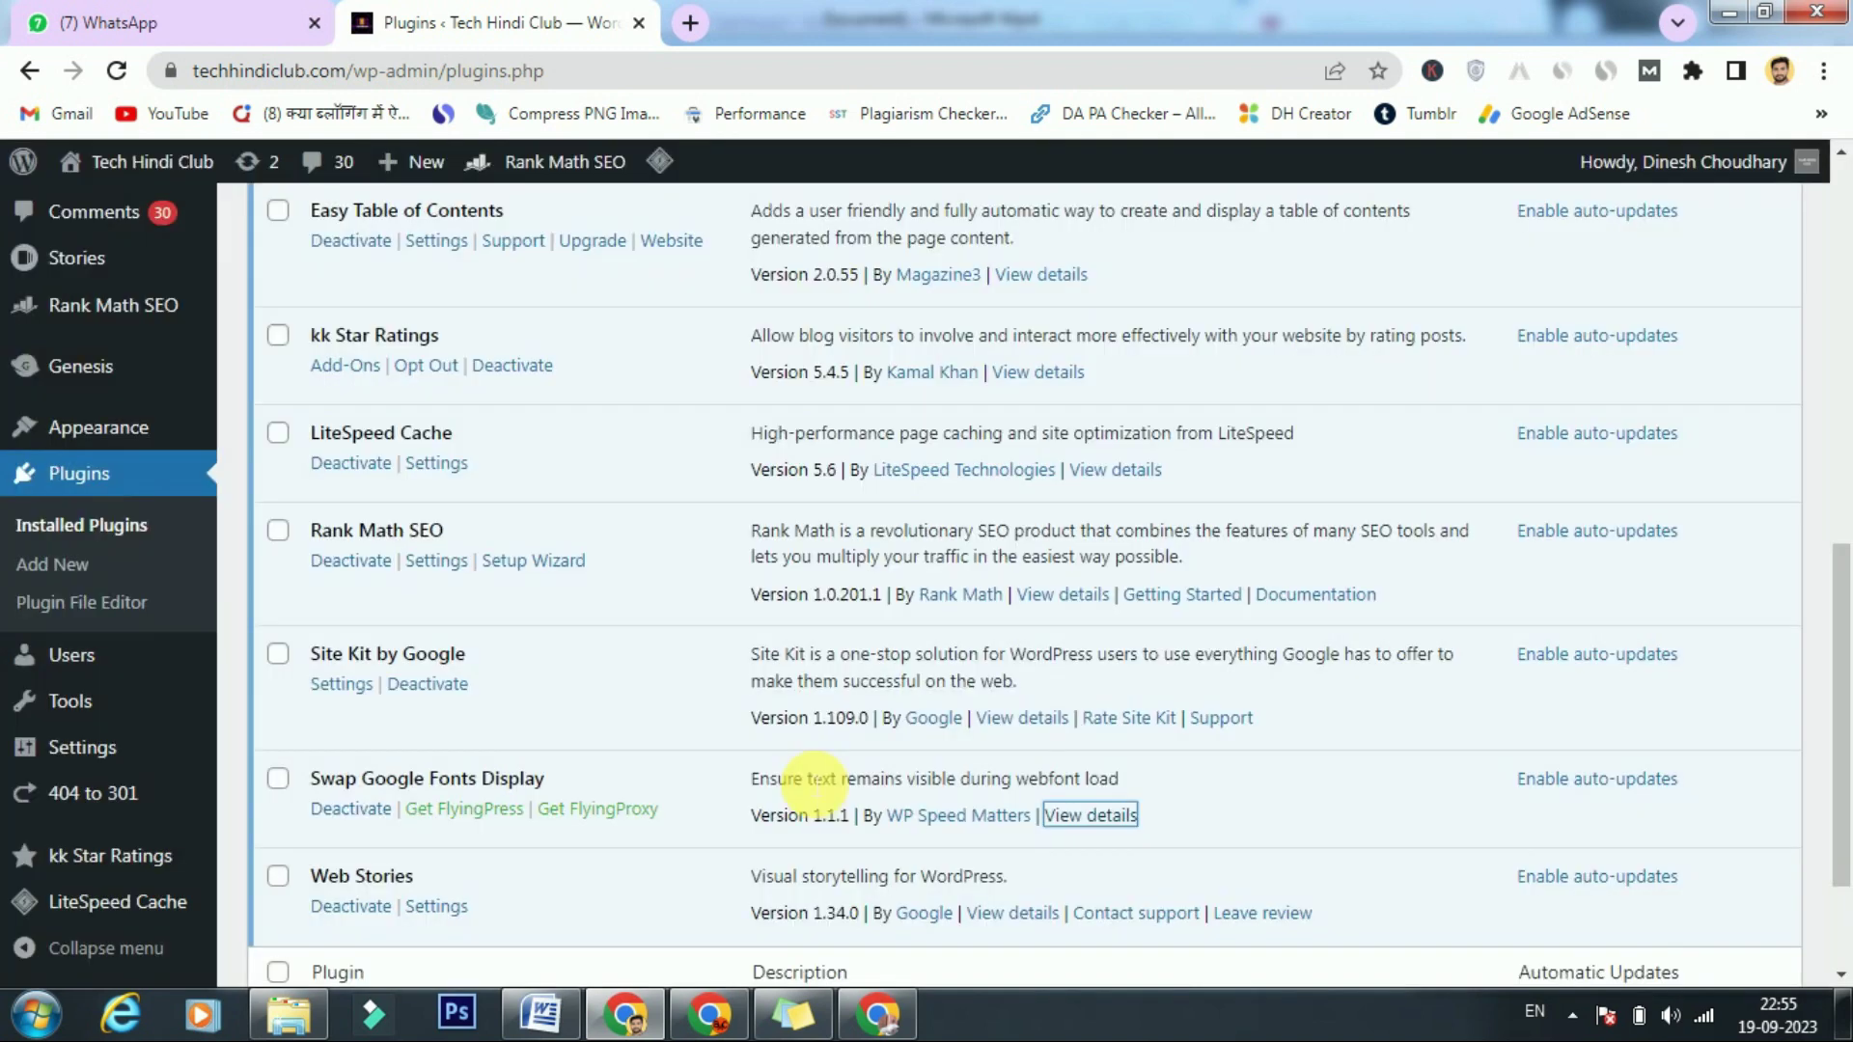
Check the WEBP Image Converter entry in the Word list, then view and close the installed Converter for Media plugin's details
{"action": "left_click", "coordinate": [541, 1013]}
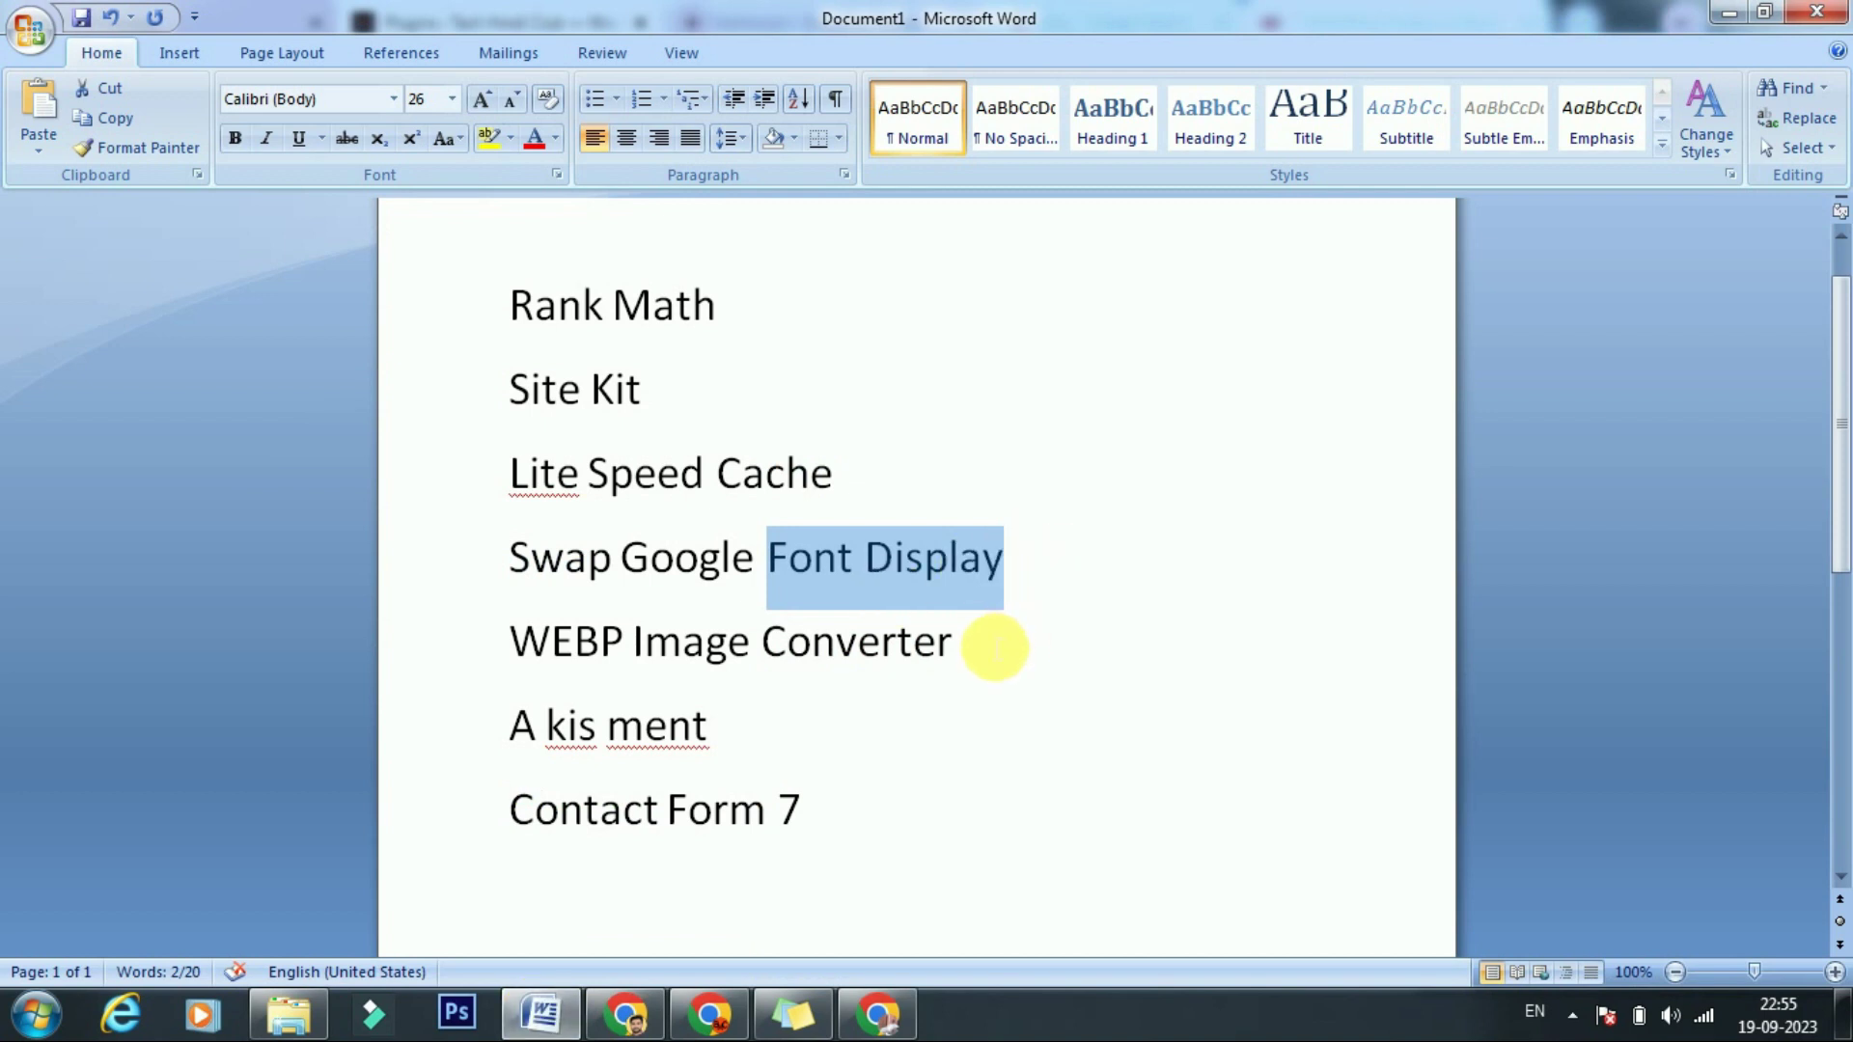
{"action": "left_click", "coordinate": [989, 641]}
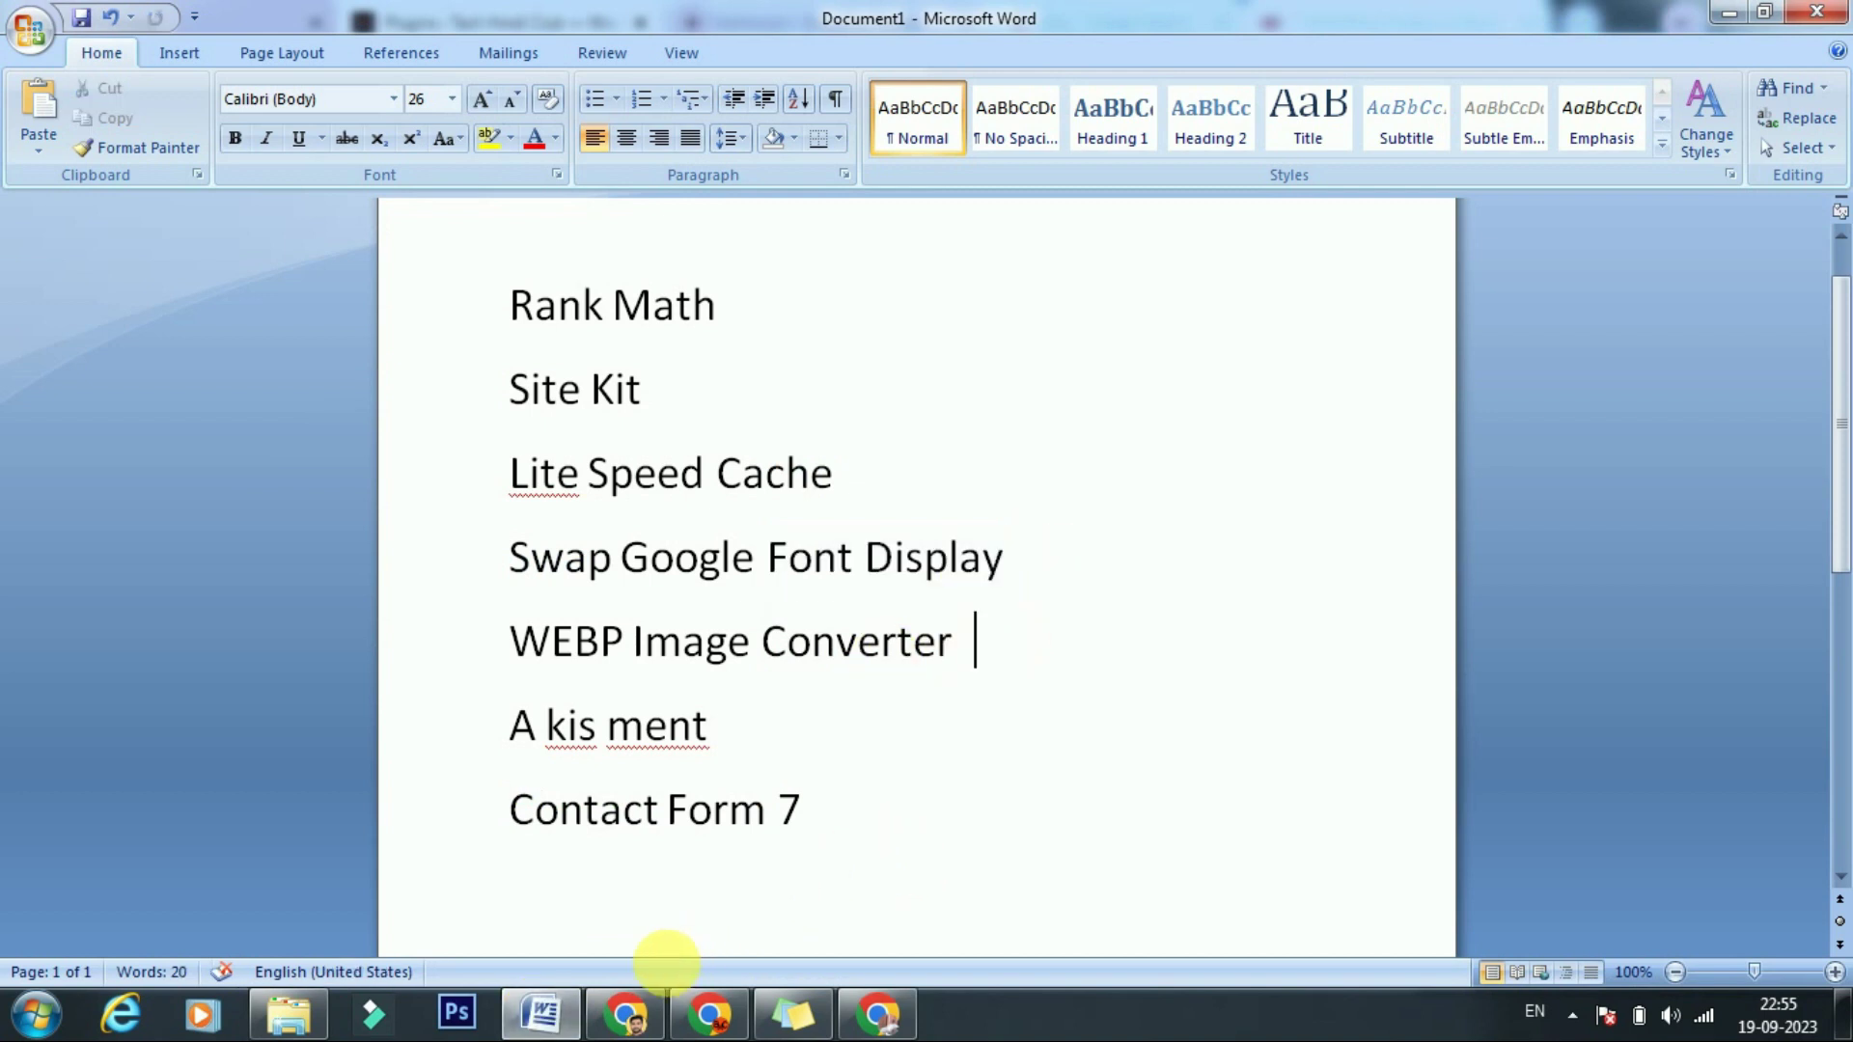
{"action": "left_click", "coordinate": [624, 1013]}
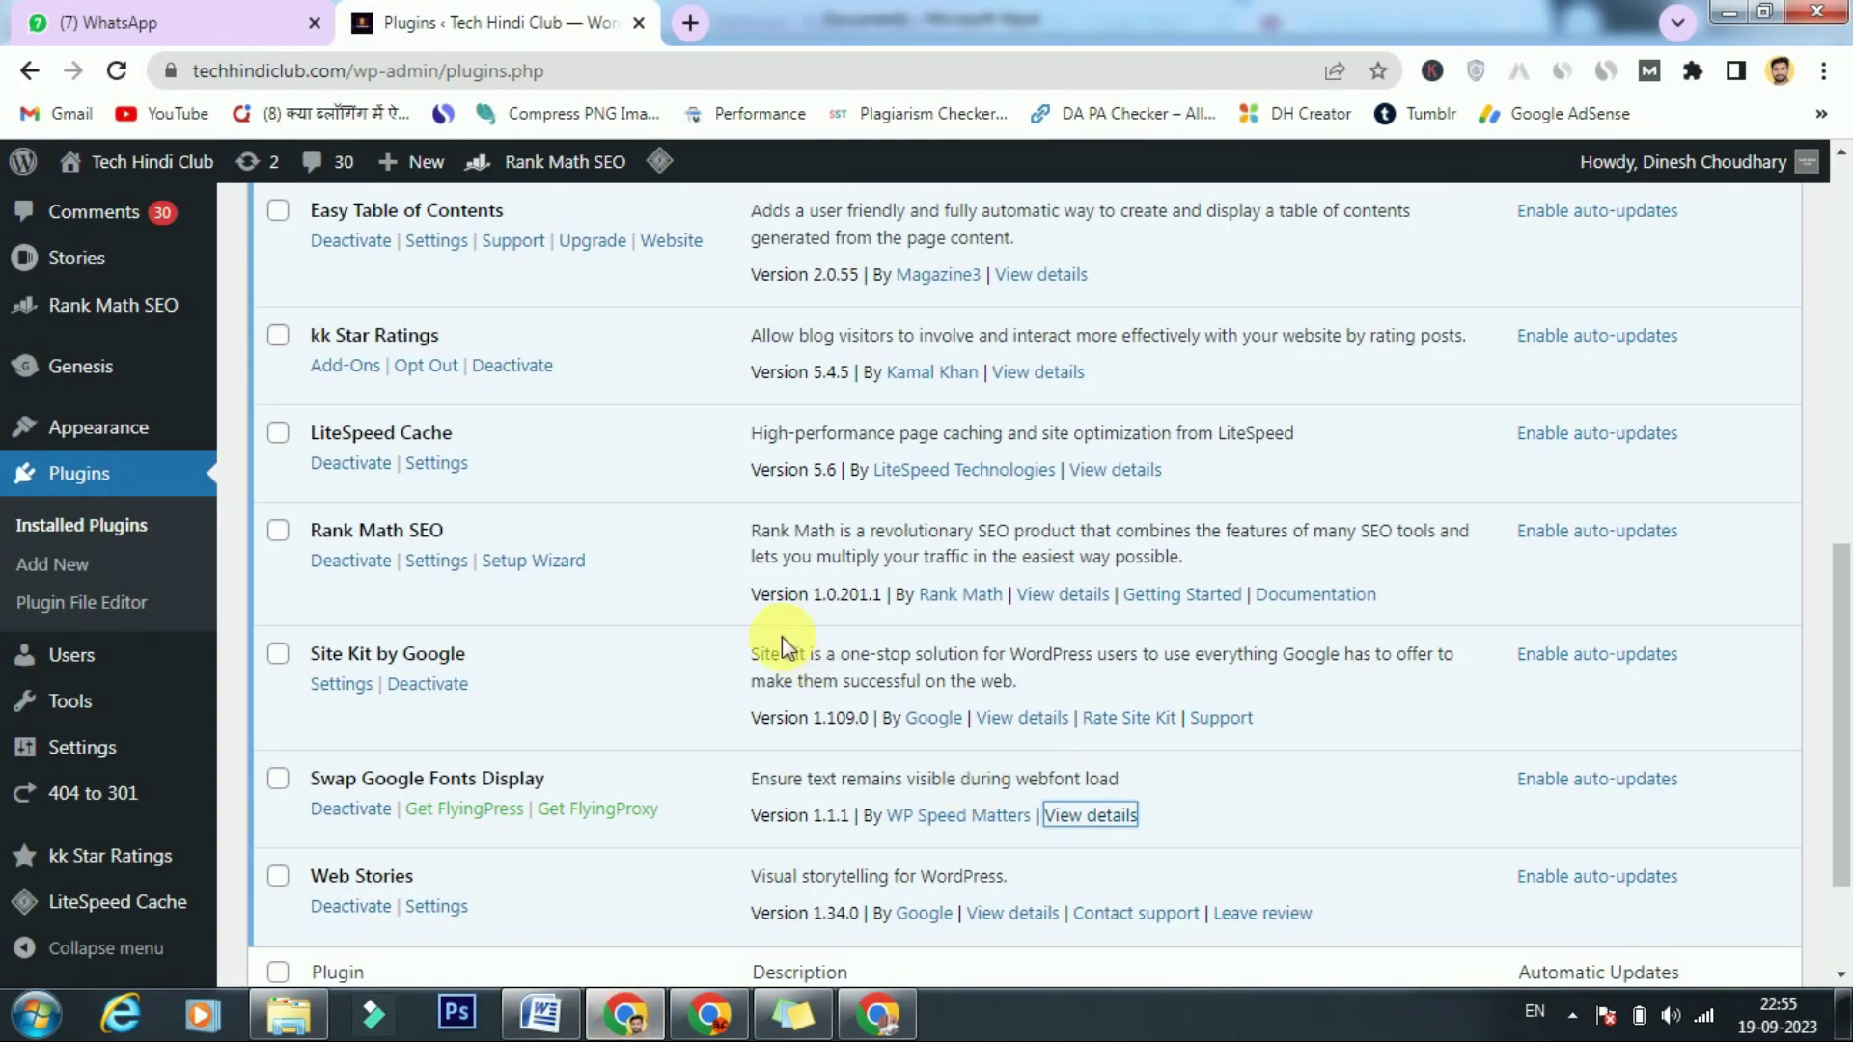
{"action": "left_click_drag", "start_coordinate": [1840, 666], "coordinate": [1839, 582]}
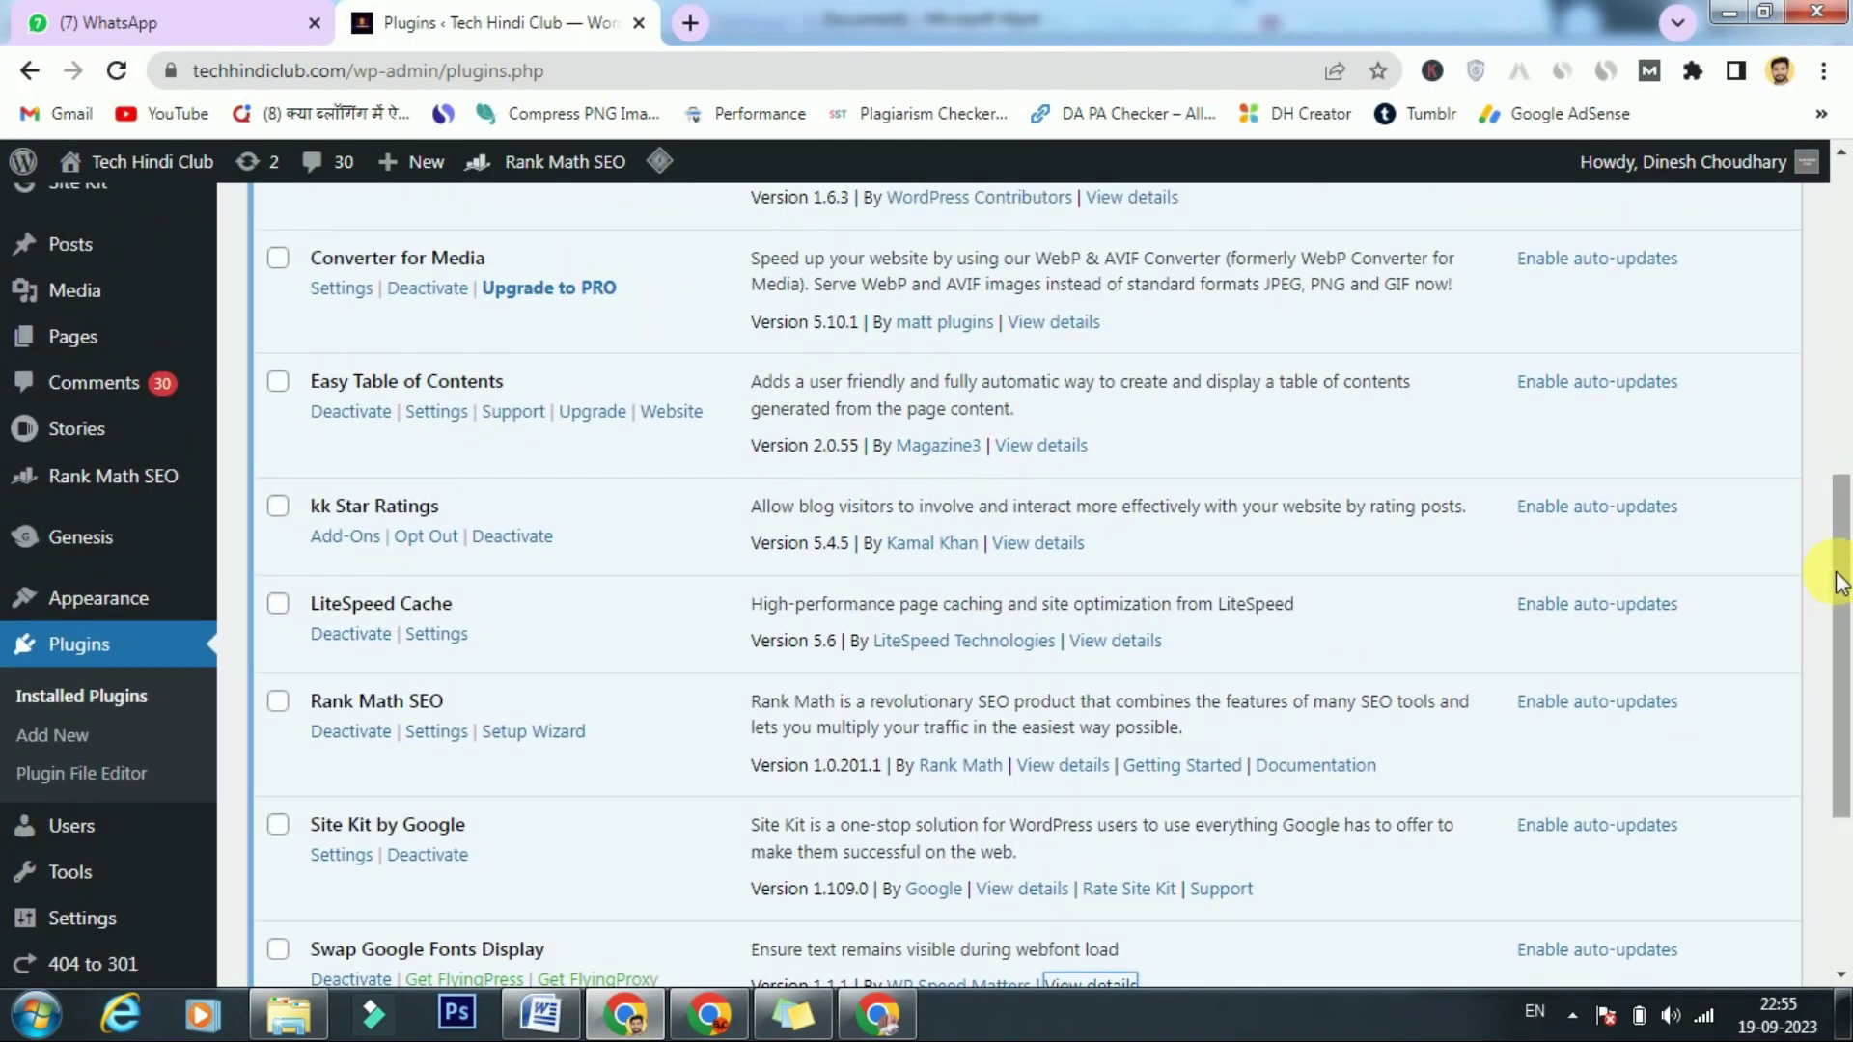
{"action": "left_click", "coordinate": [1080, 329]}
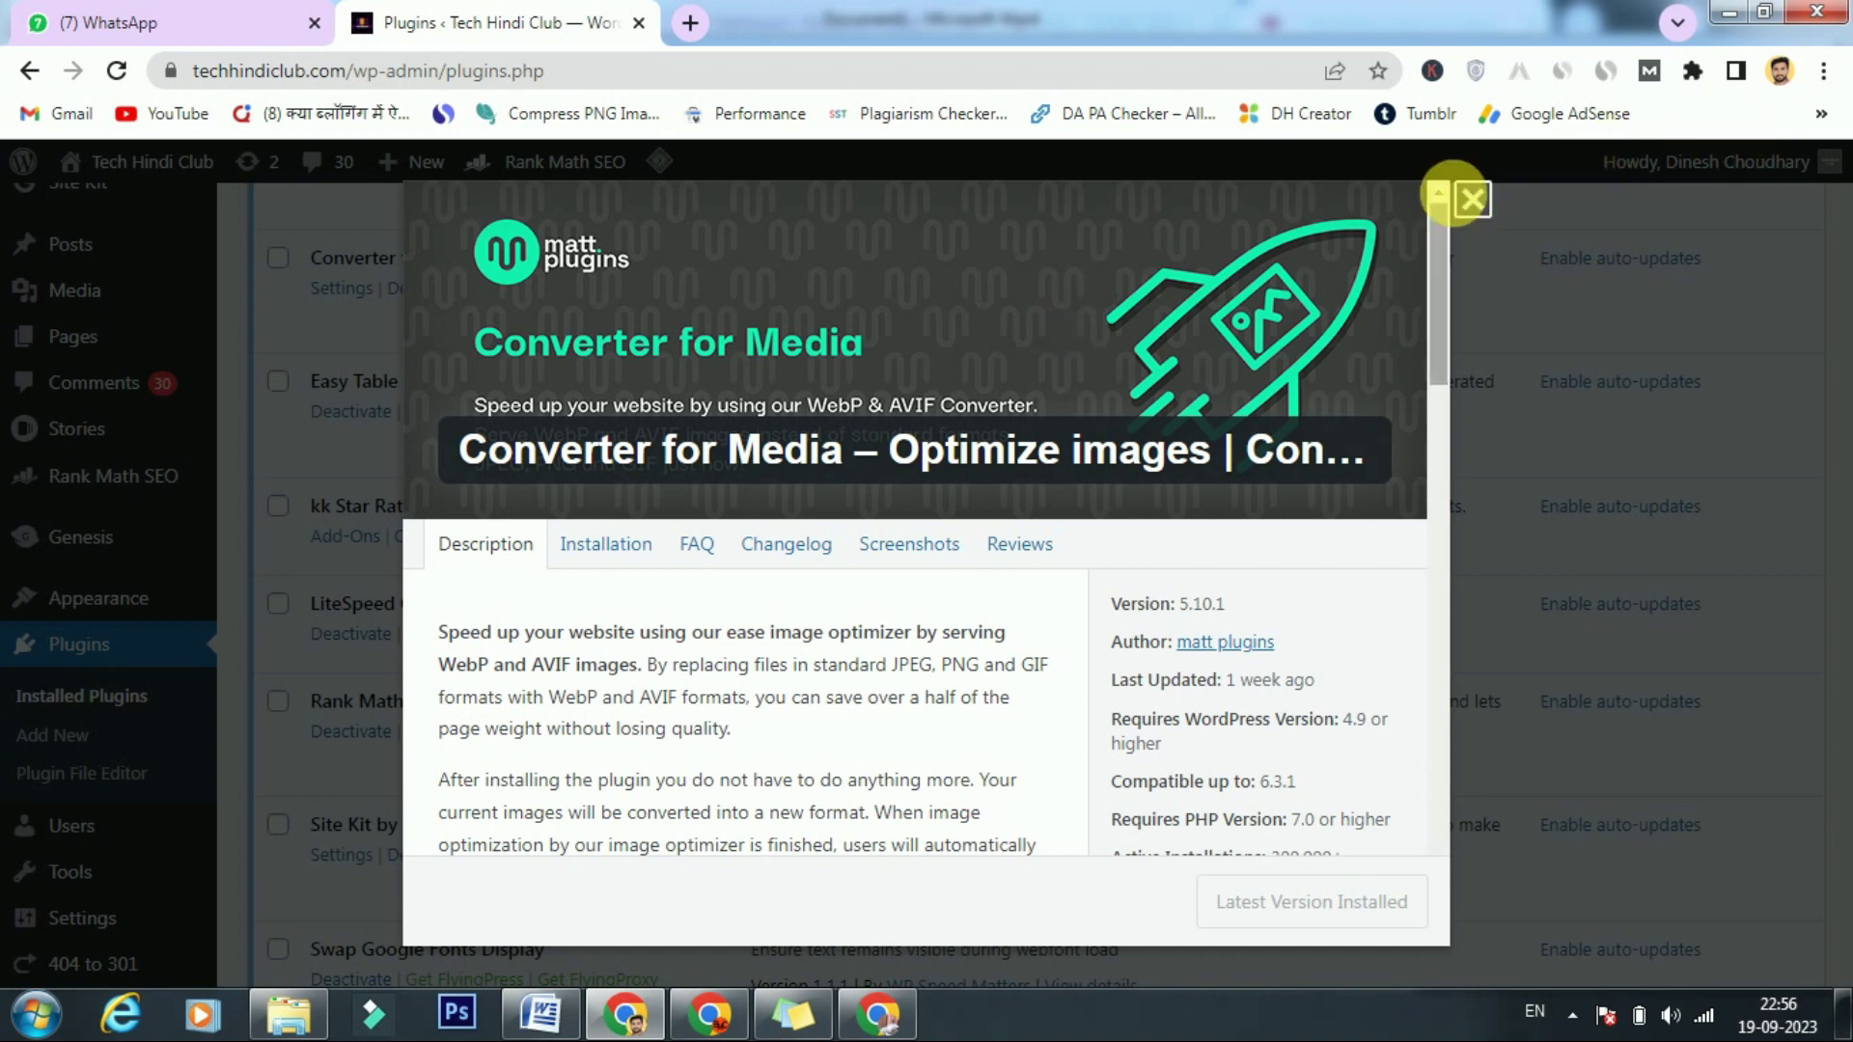
{"action": "left_click", "coordinate": [1467, 202]}
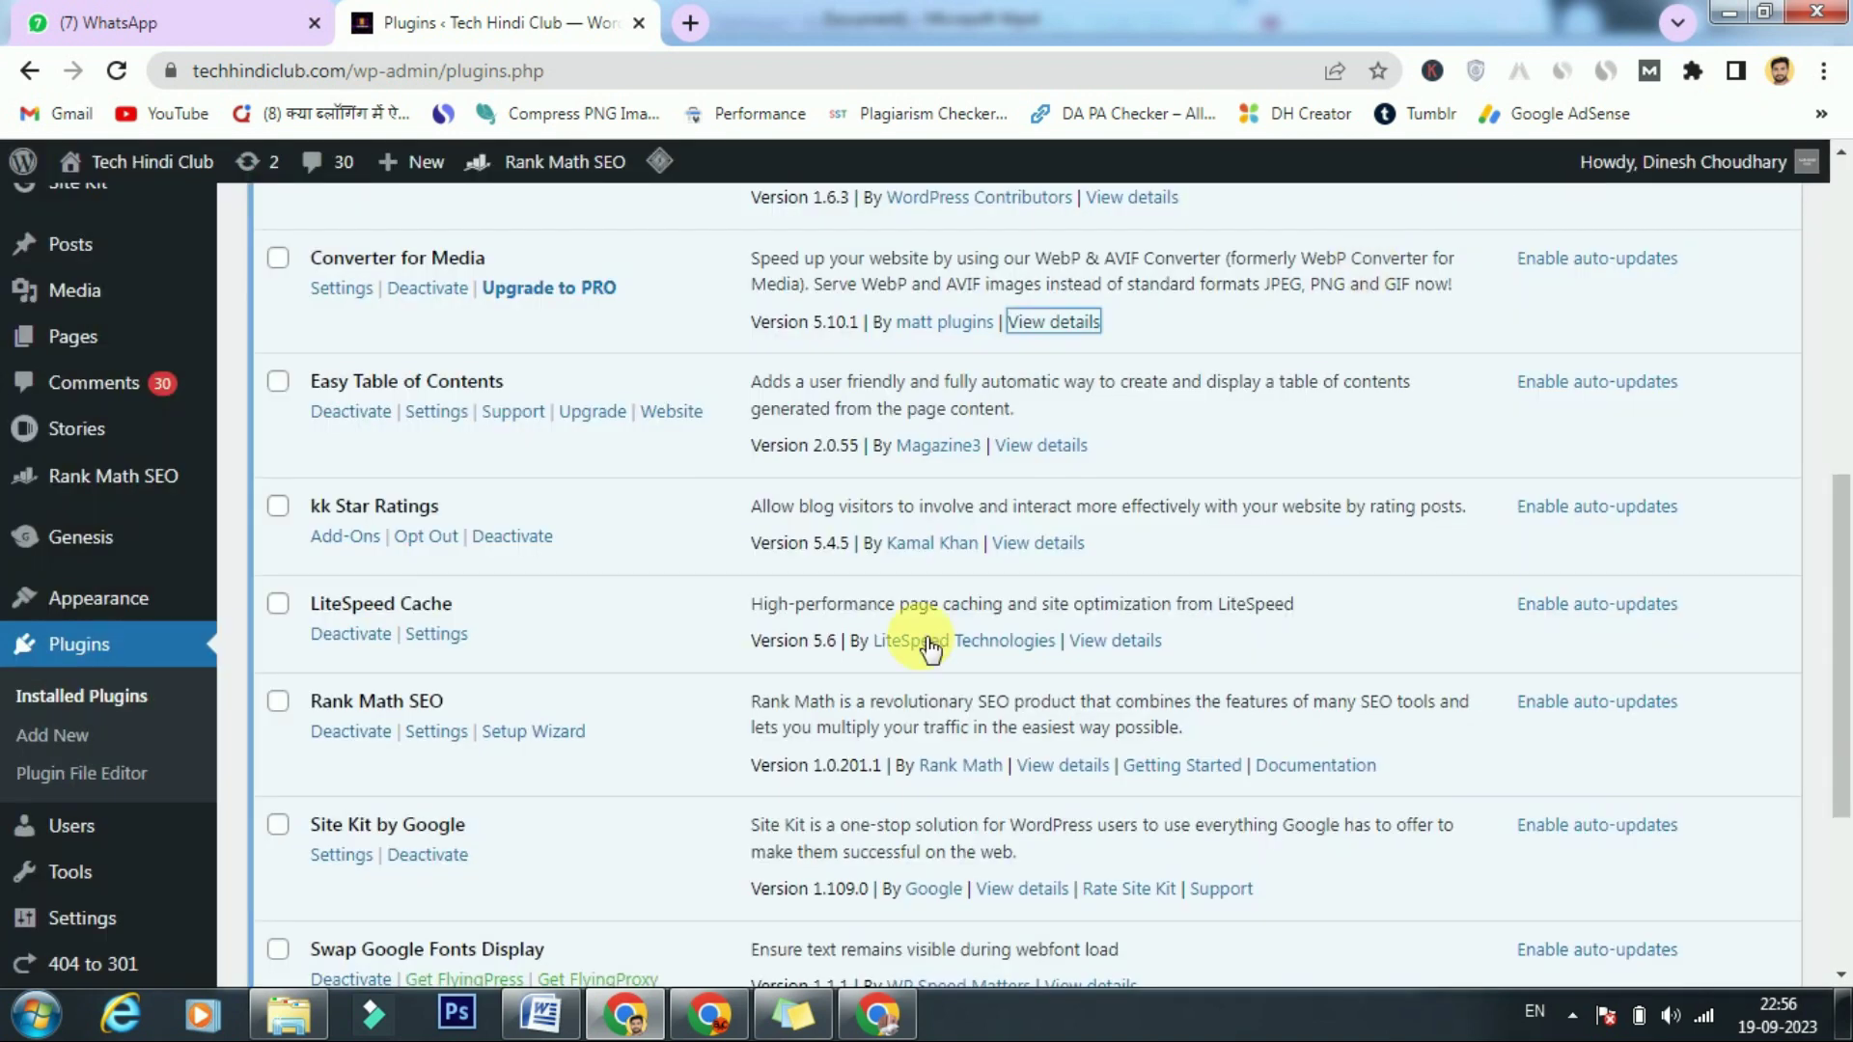
Check the Akismet entry in the Word list, then view and close the installed Akismet Anti-spam plugin's details
{"action": "left_click", "coordinate": [541, 1015]}
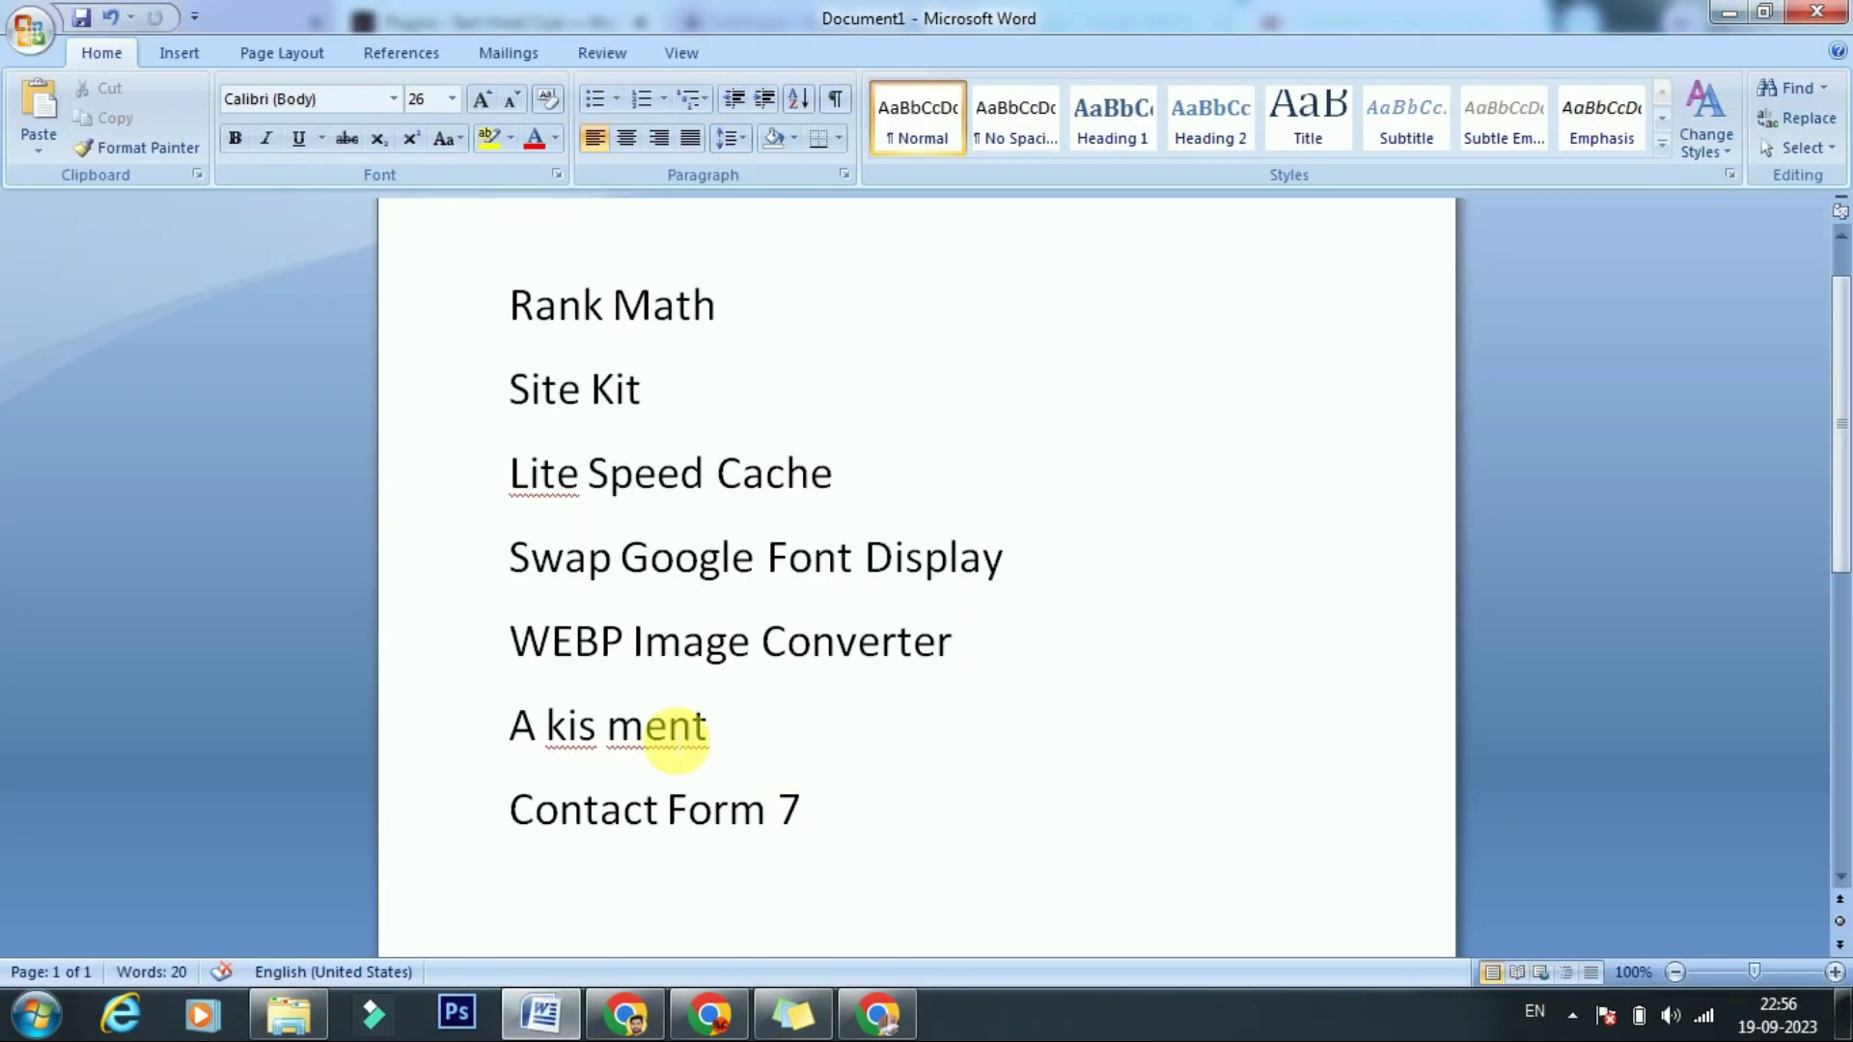
{"action": "left_click", "coordinate": [622, 1012]}
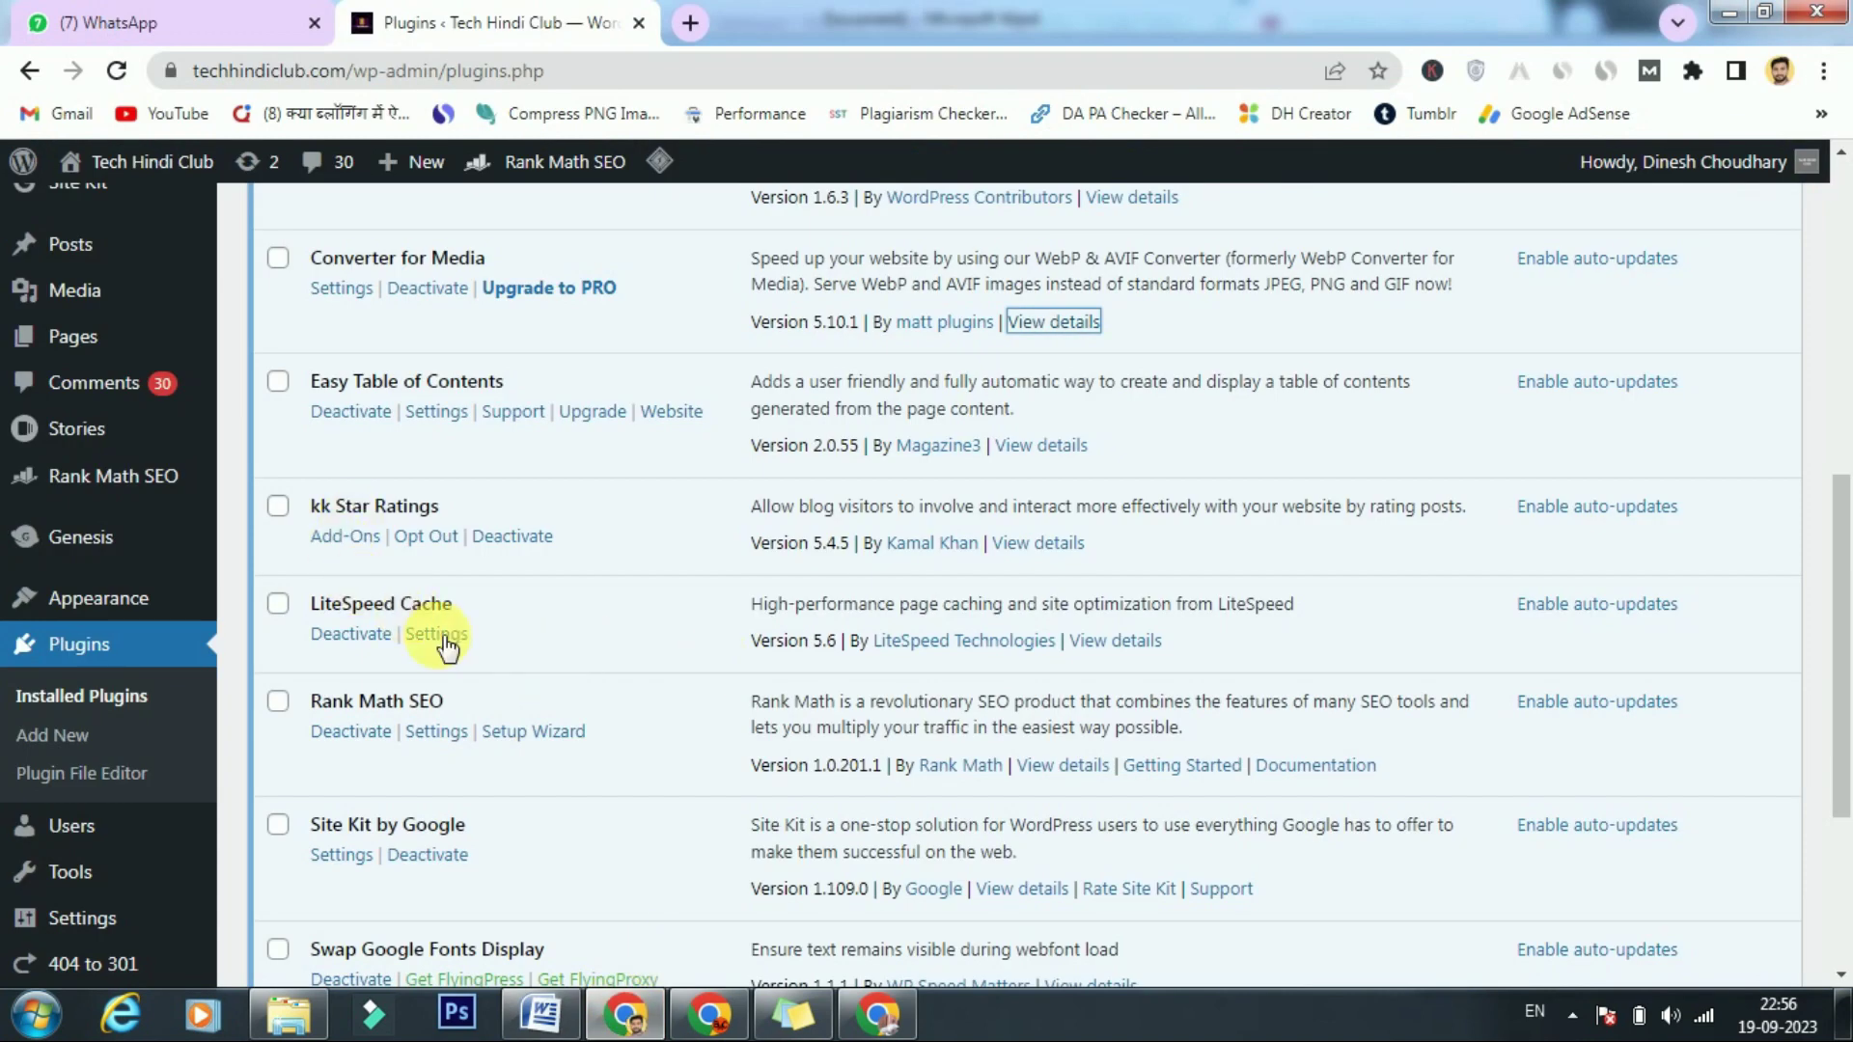
{"action": "scroll", "coordinate": [1824, 637], "scroll_direction": "down", "scroll_amount": 2}
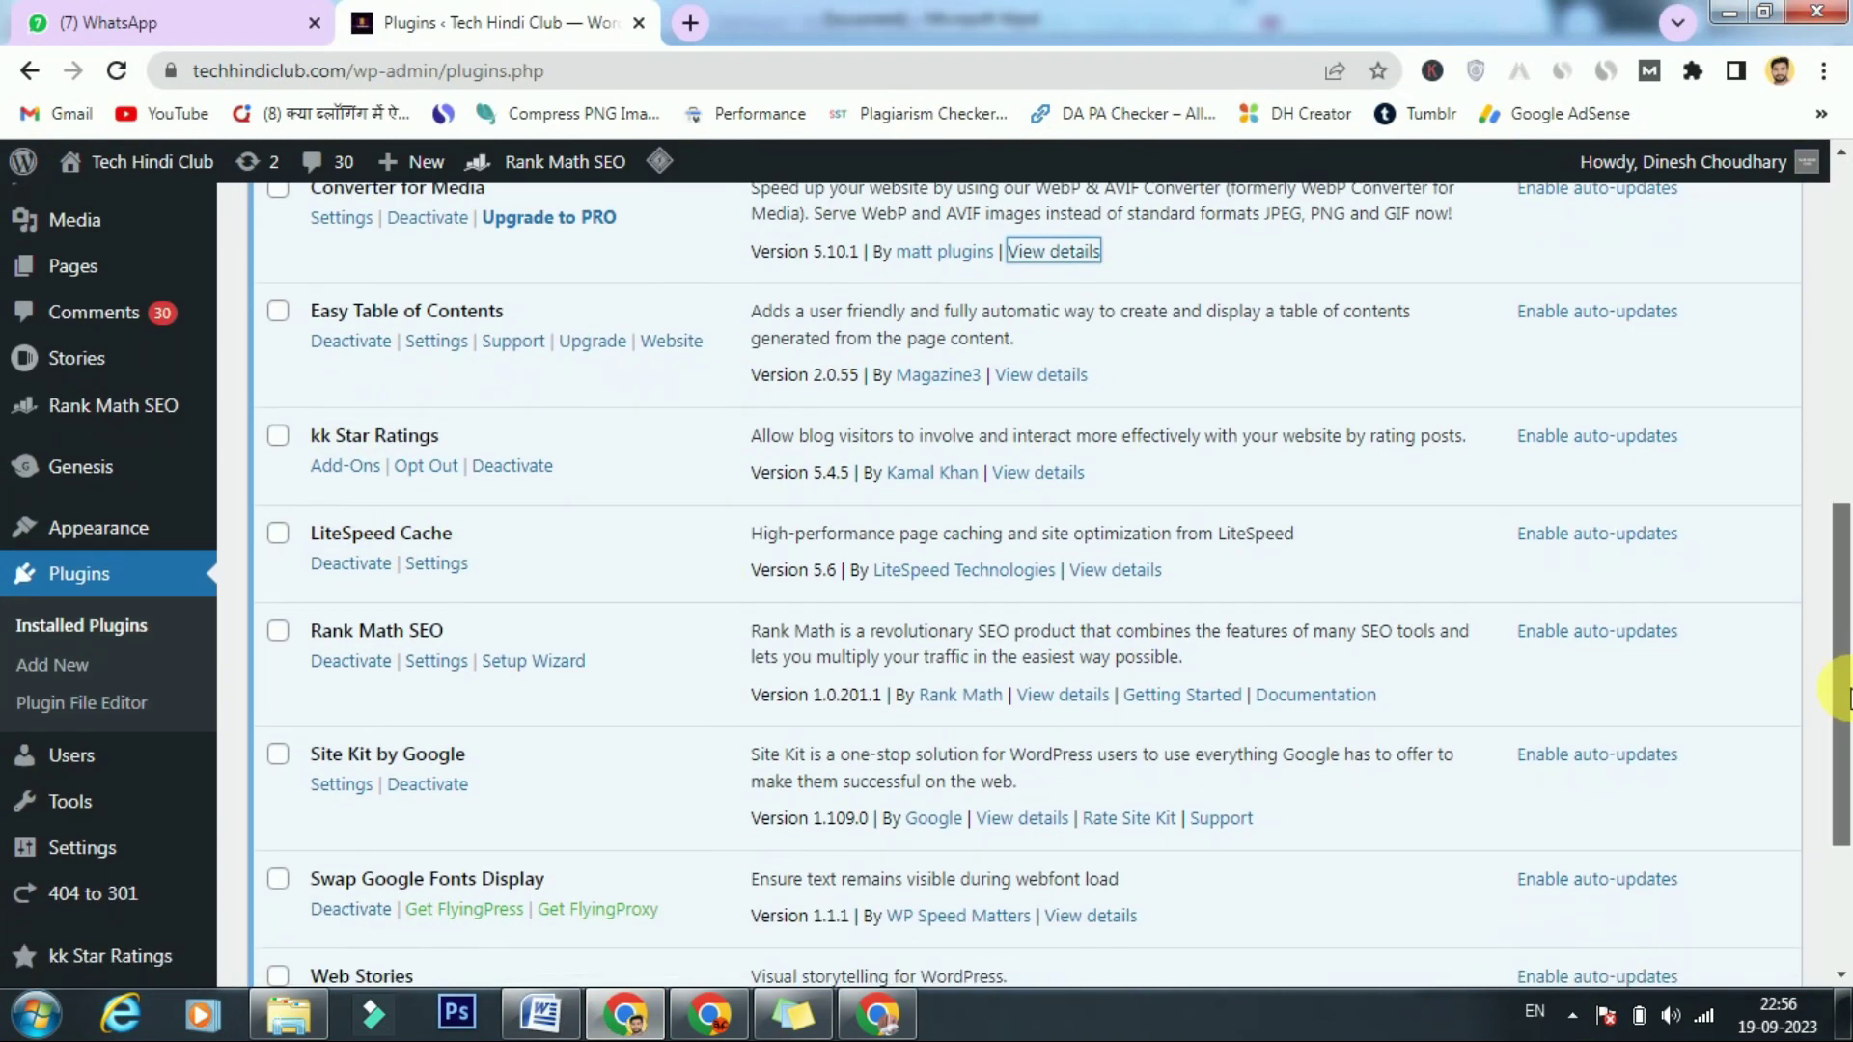
{"action": "left_click_drag", "start_coordinate": [1848, 743], "coordinate": [826, 453]}
{"action": "left_click", "coordinate": [1185, 397]}
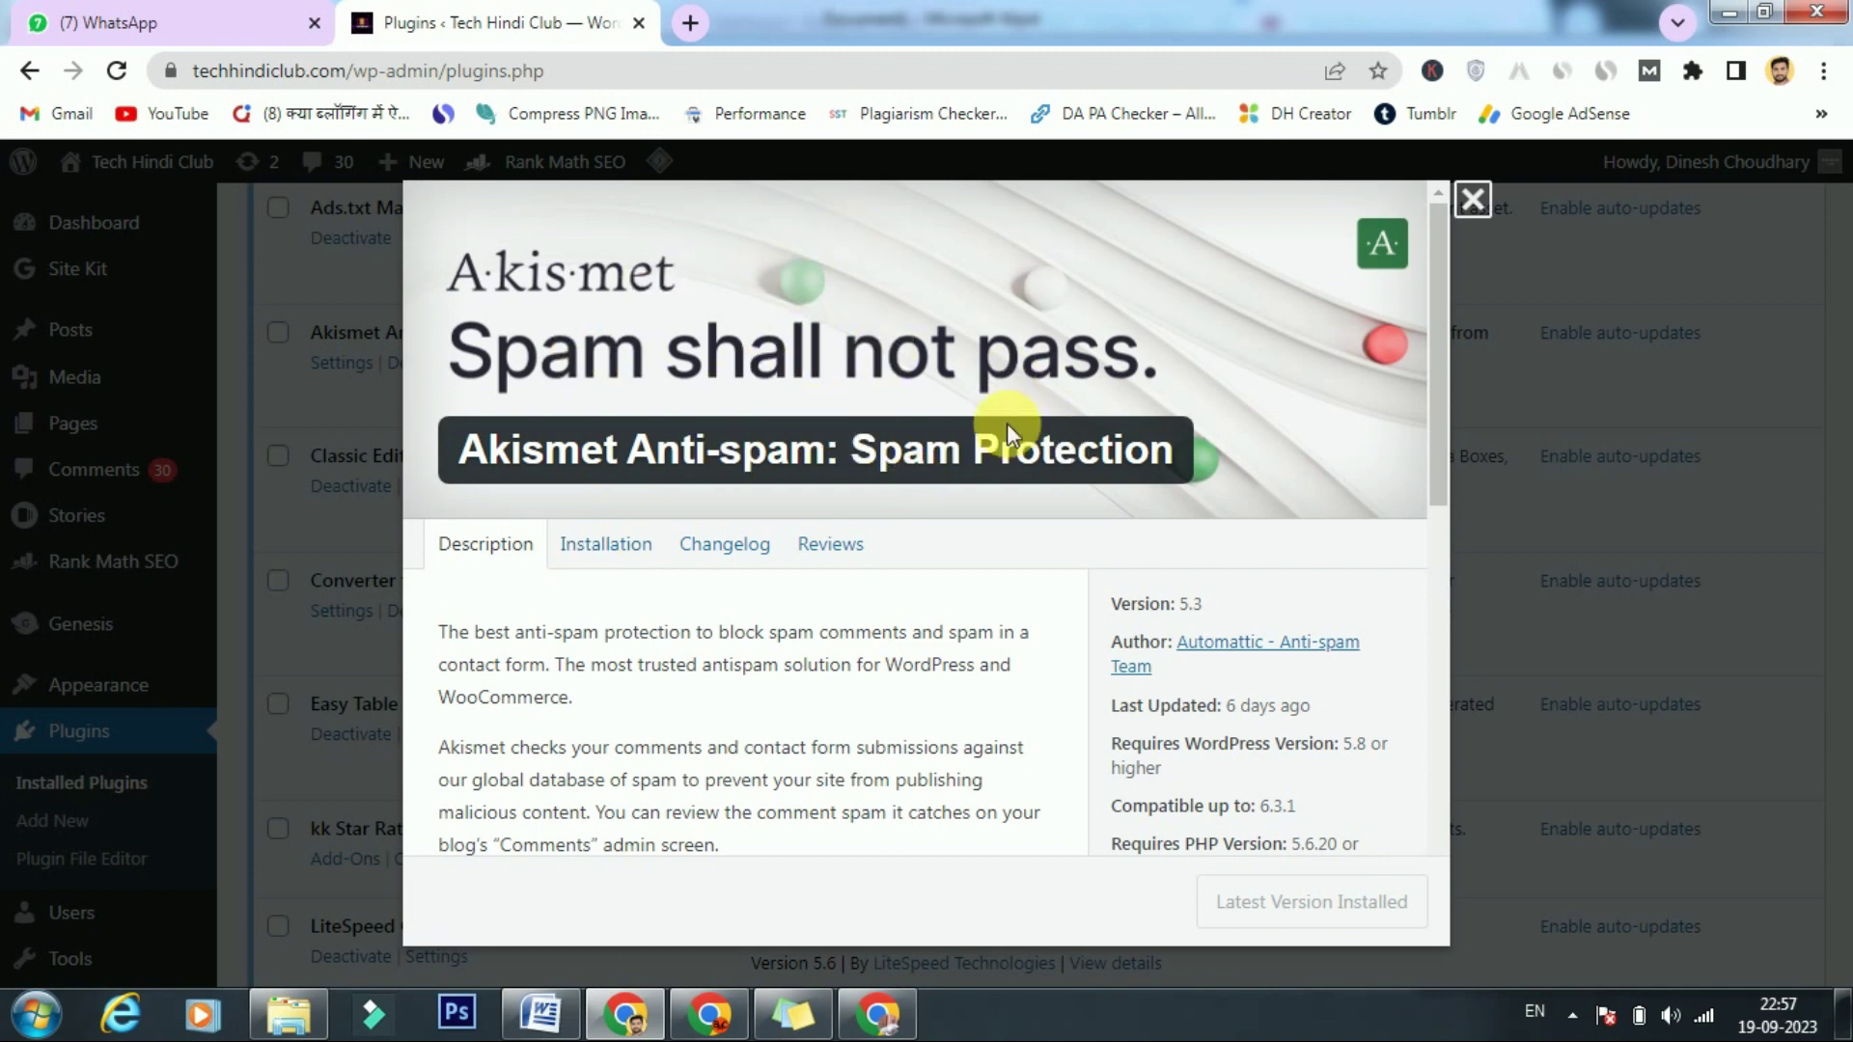
{"action": "left_click", "coordinate": [1474, 202]}
Check the last entry in the Word list, search the plugin directory for "Contact Form 7", and open that plugin's details
{"action": "left_click", "coordinate": [536, 1018]}
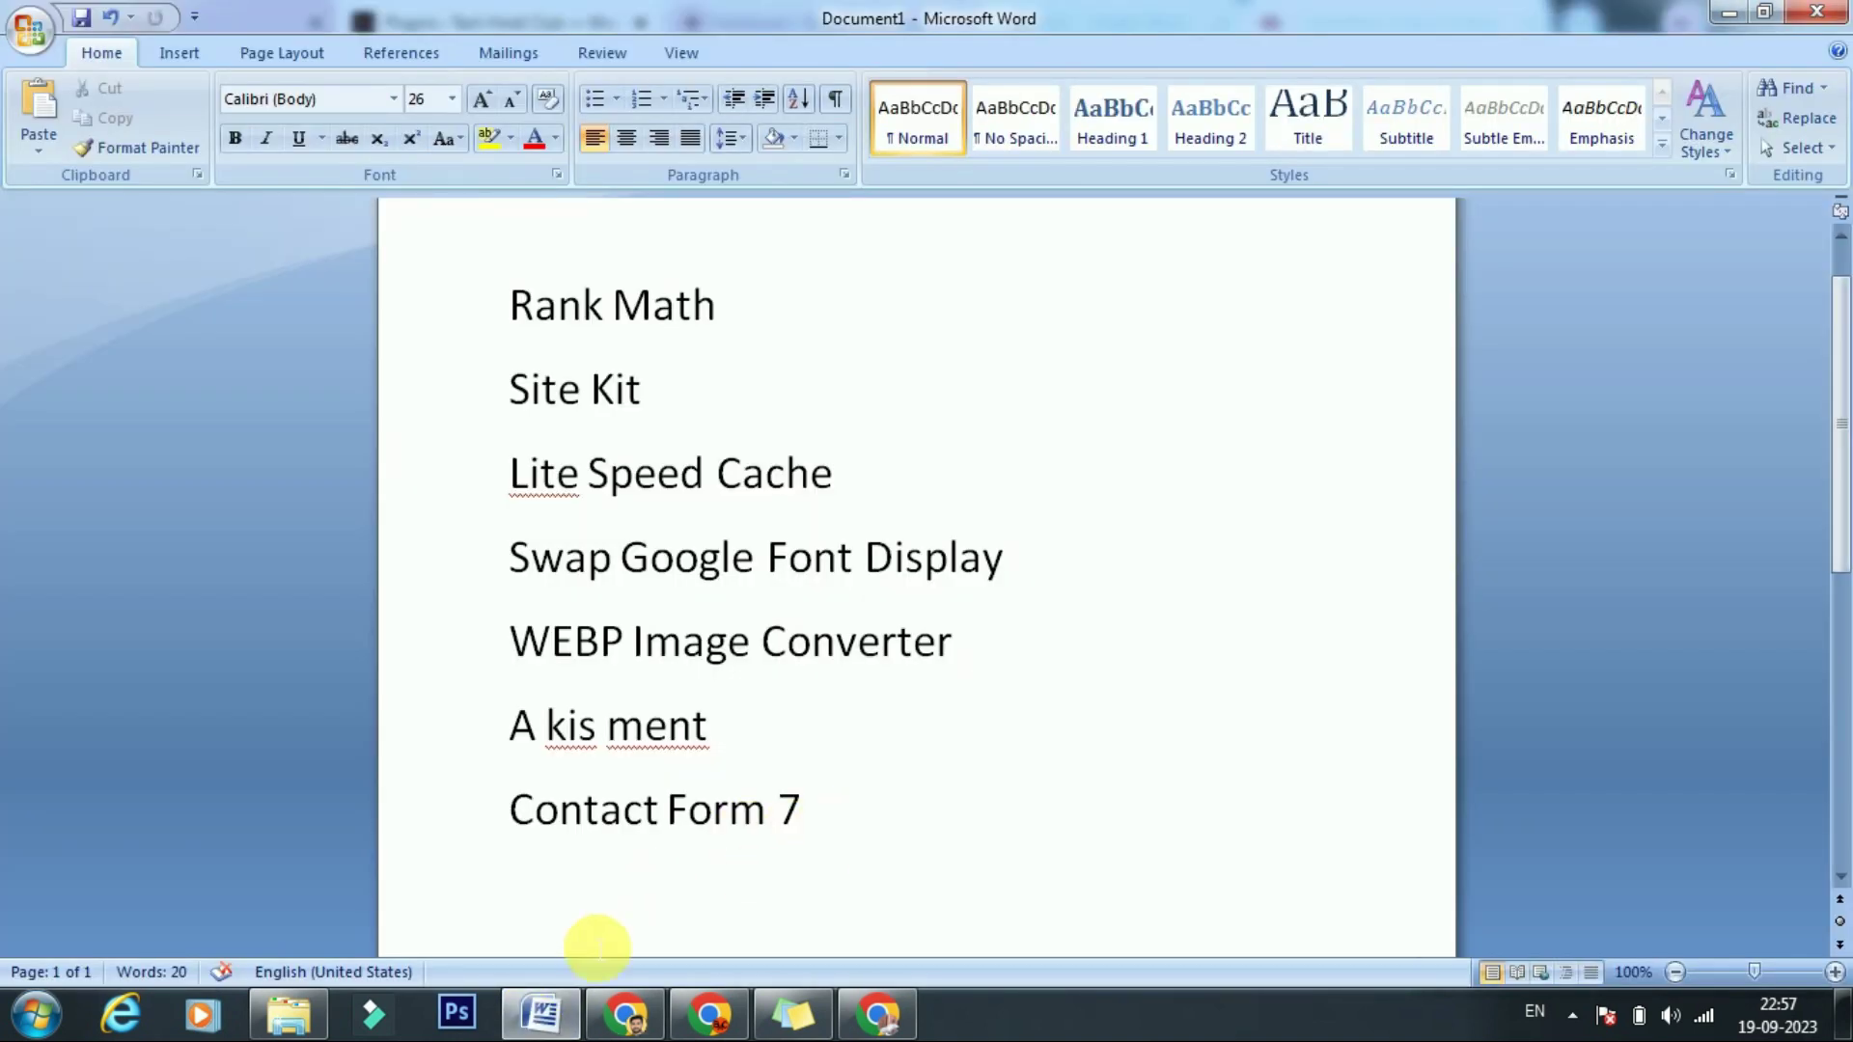
{"action": "left_click", "coordinate": [543, 1015]}
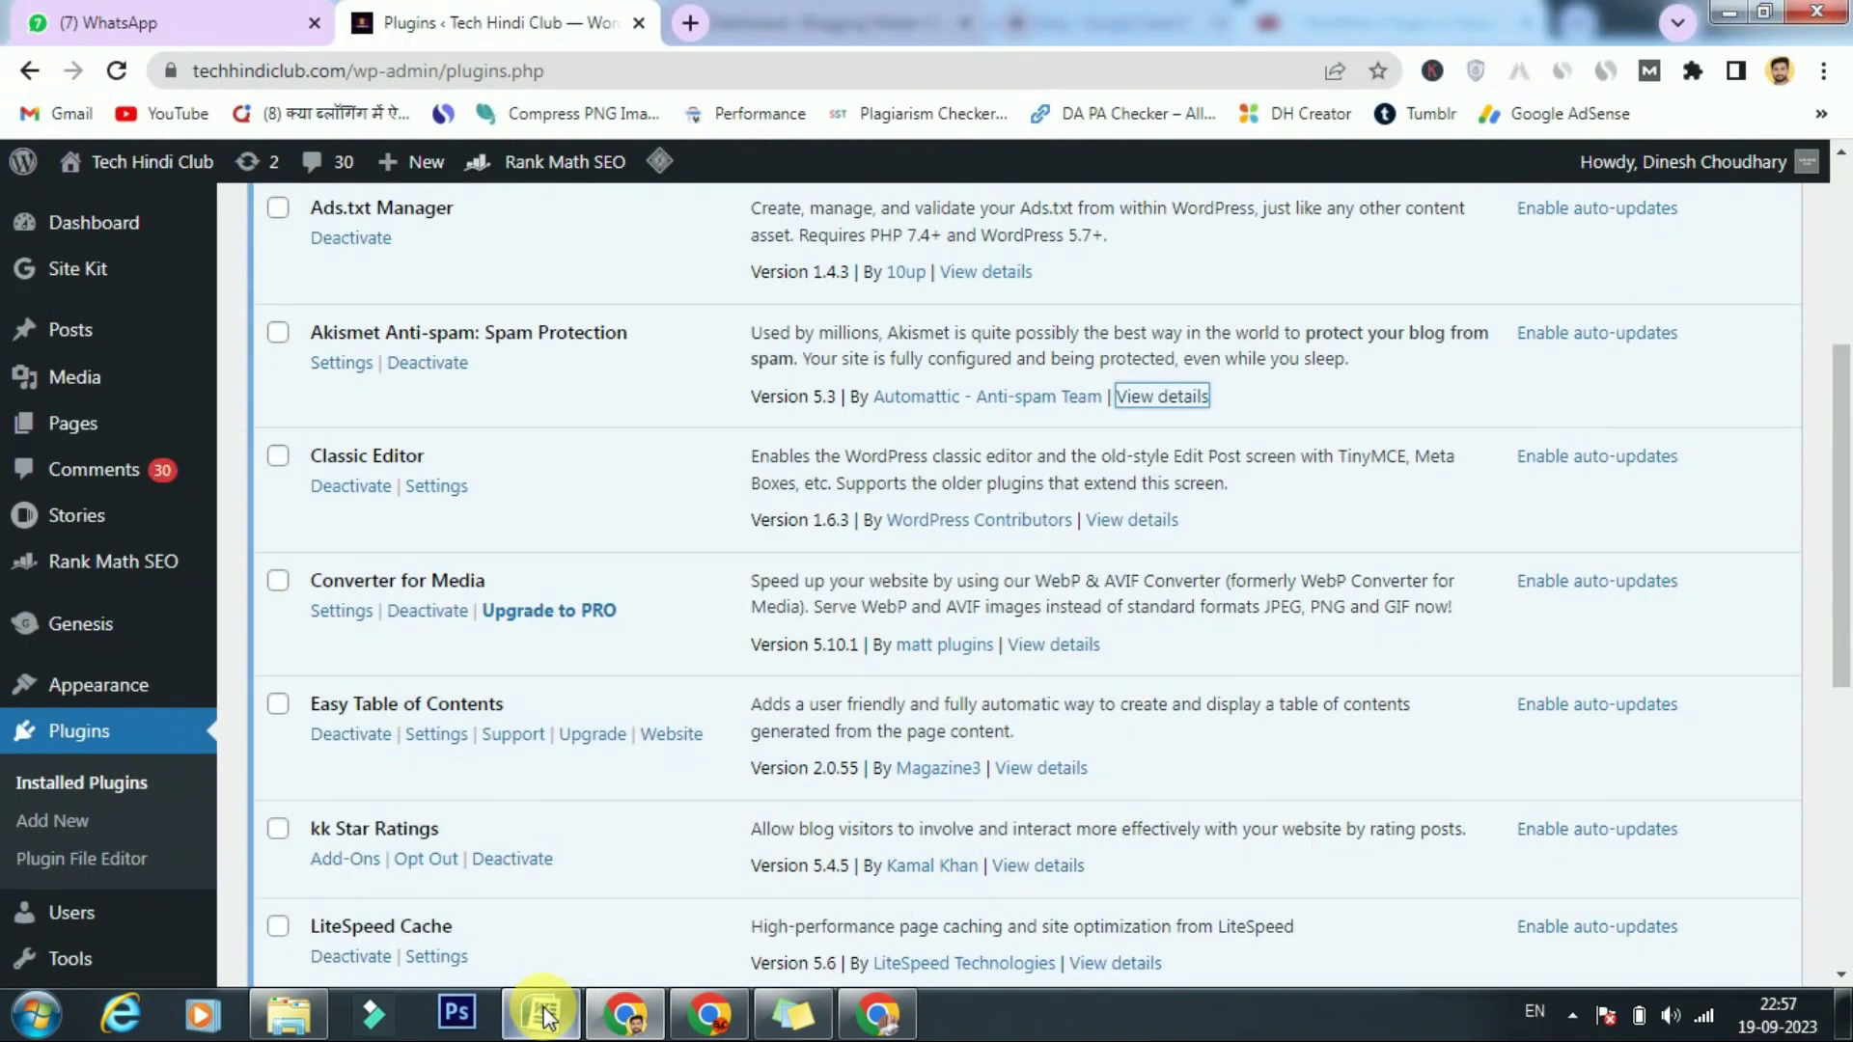
{"action": "left_click", "coordinate": [1837, 280]}
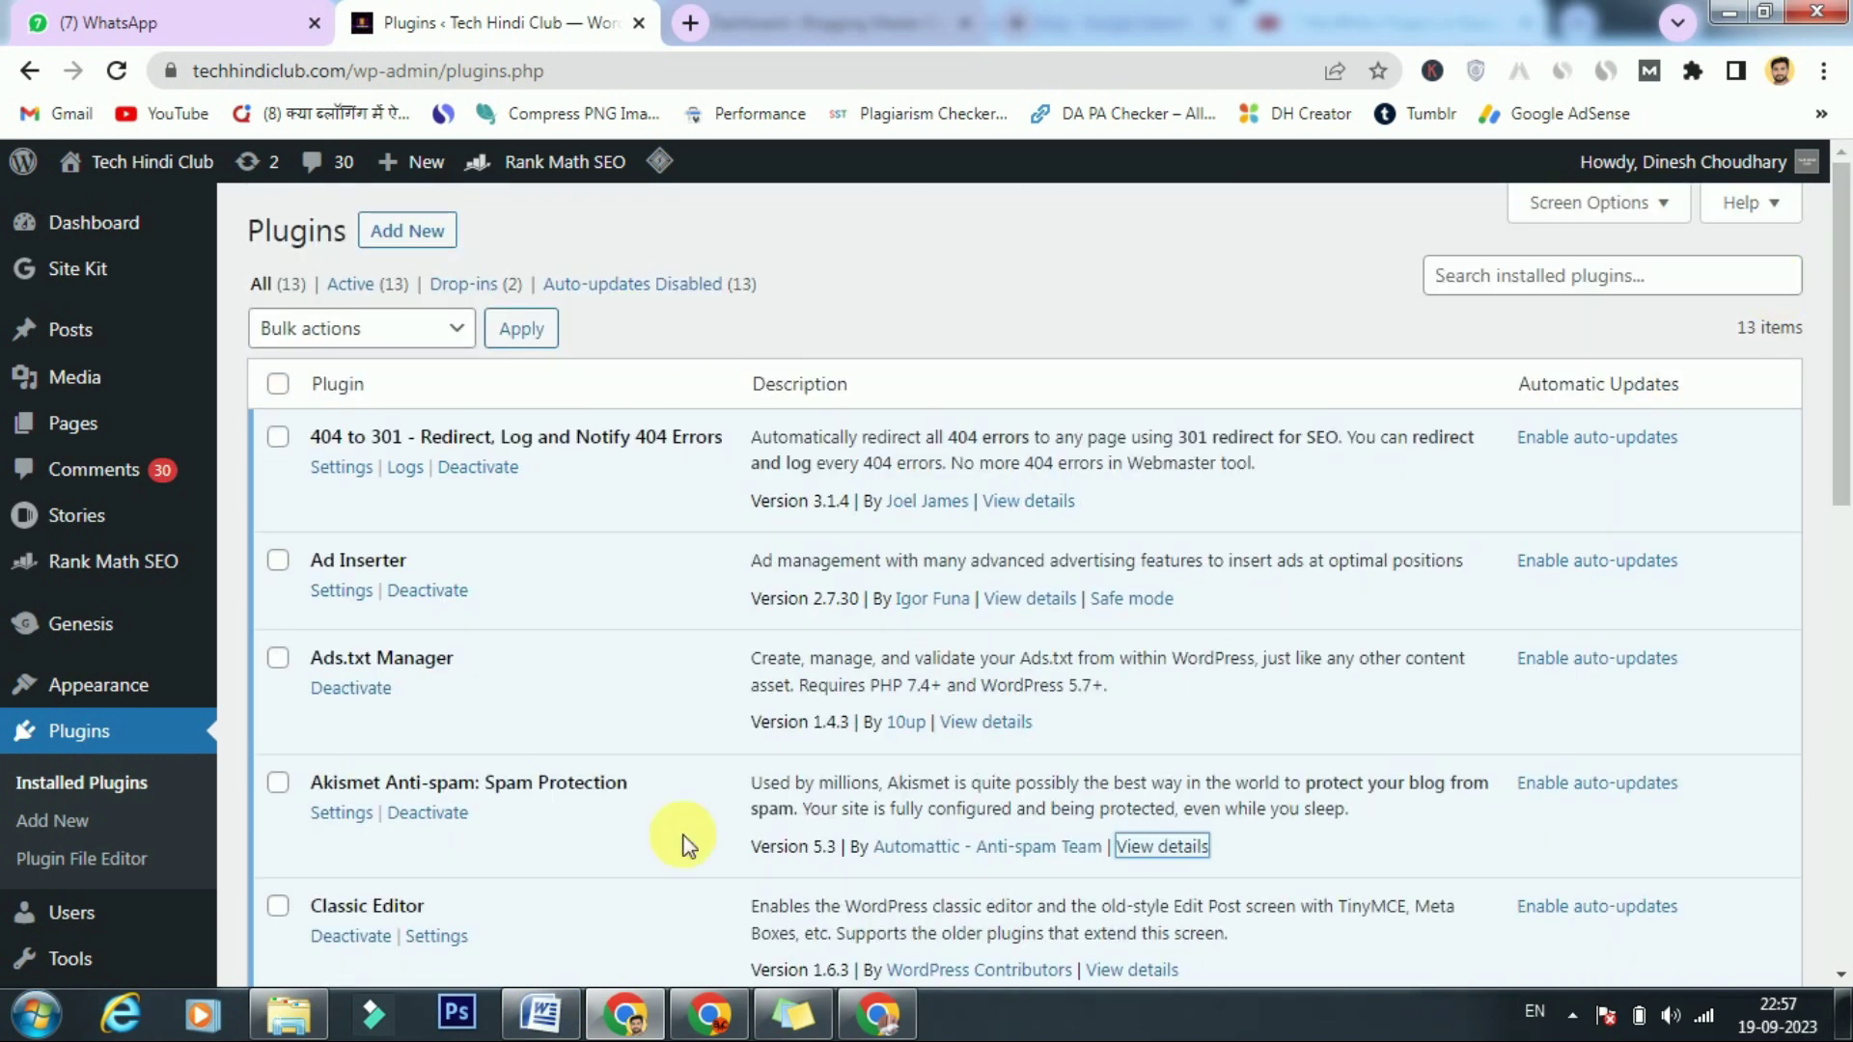
{"action": "left_click", "coordinate": [53, 820]}
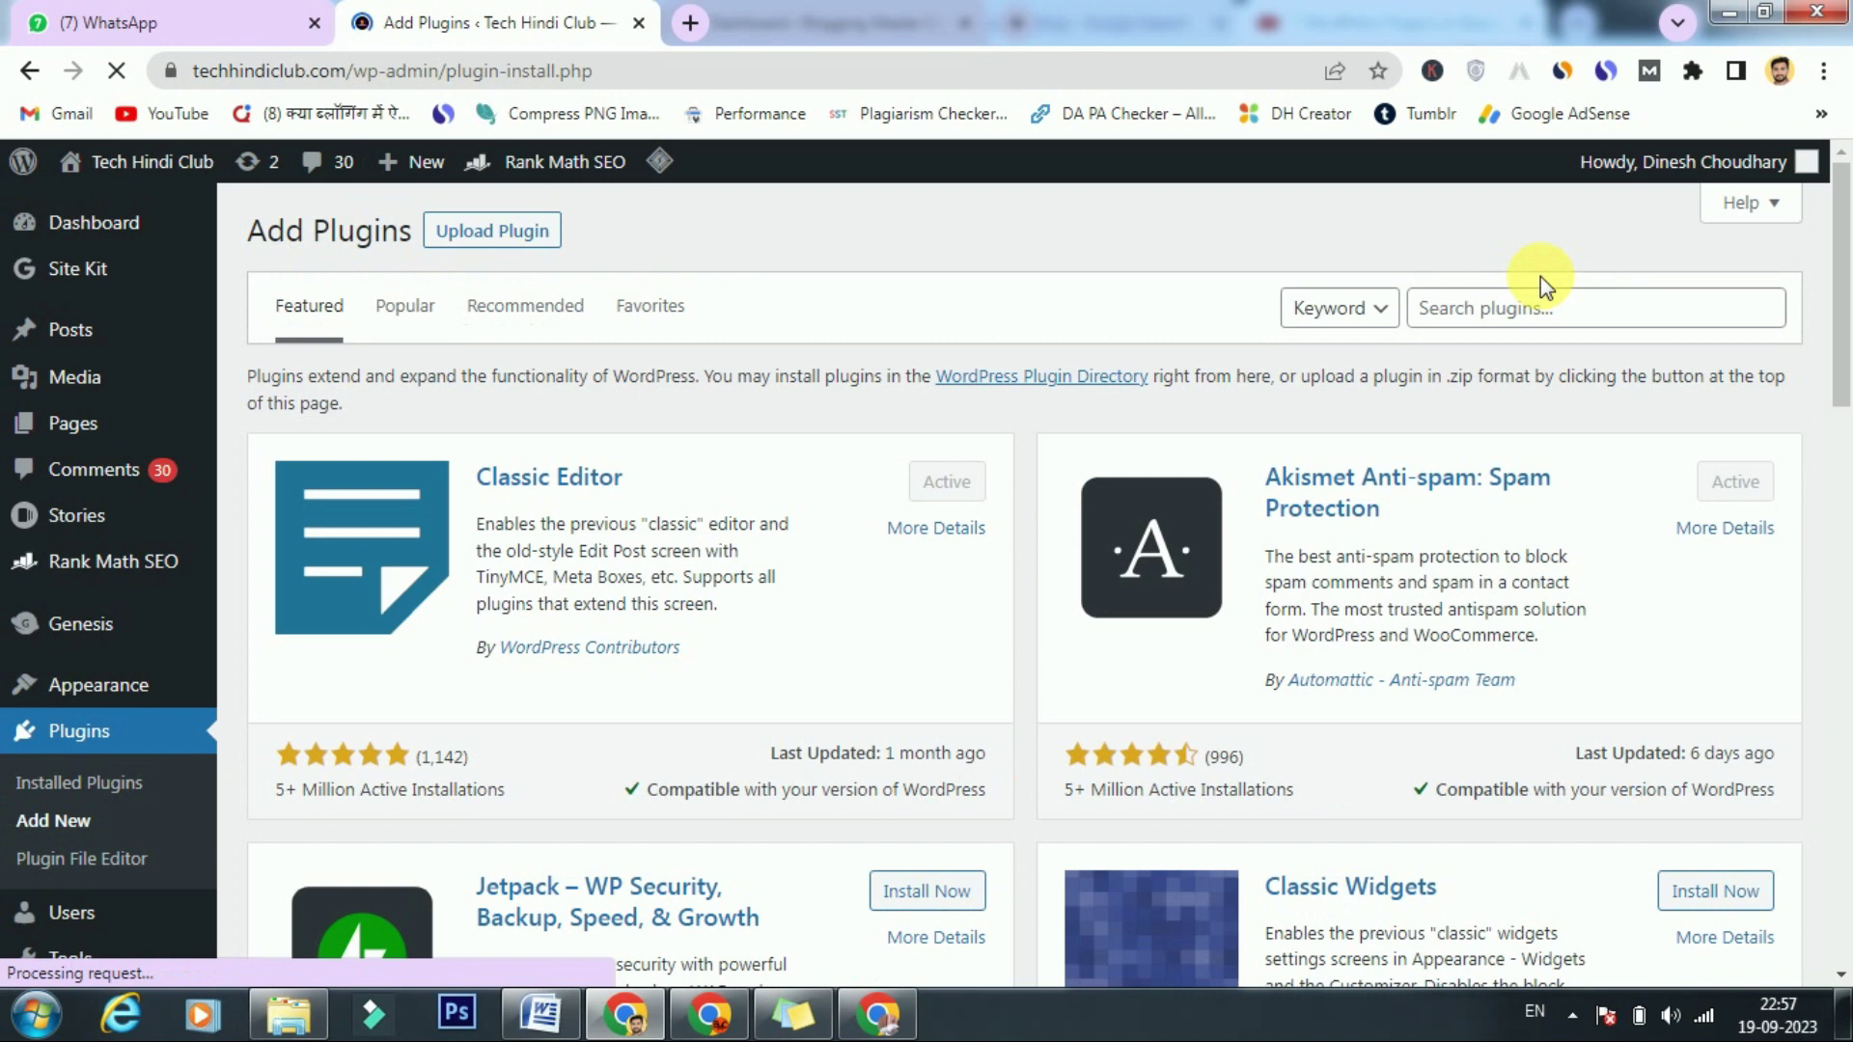
{"action": "left_click", "coordinate": [1541, 305]}
{"action": "type", "text": "co"}
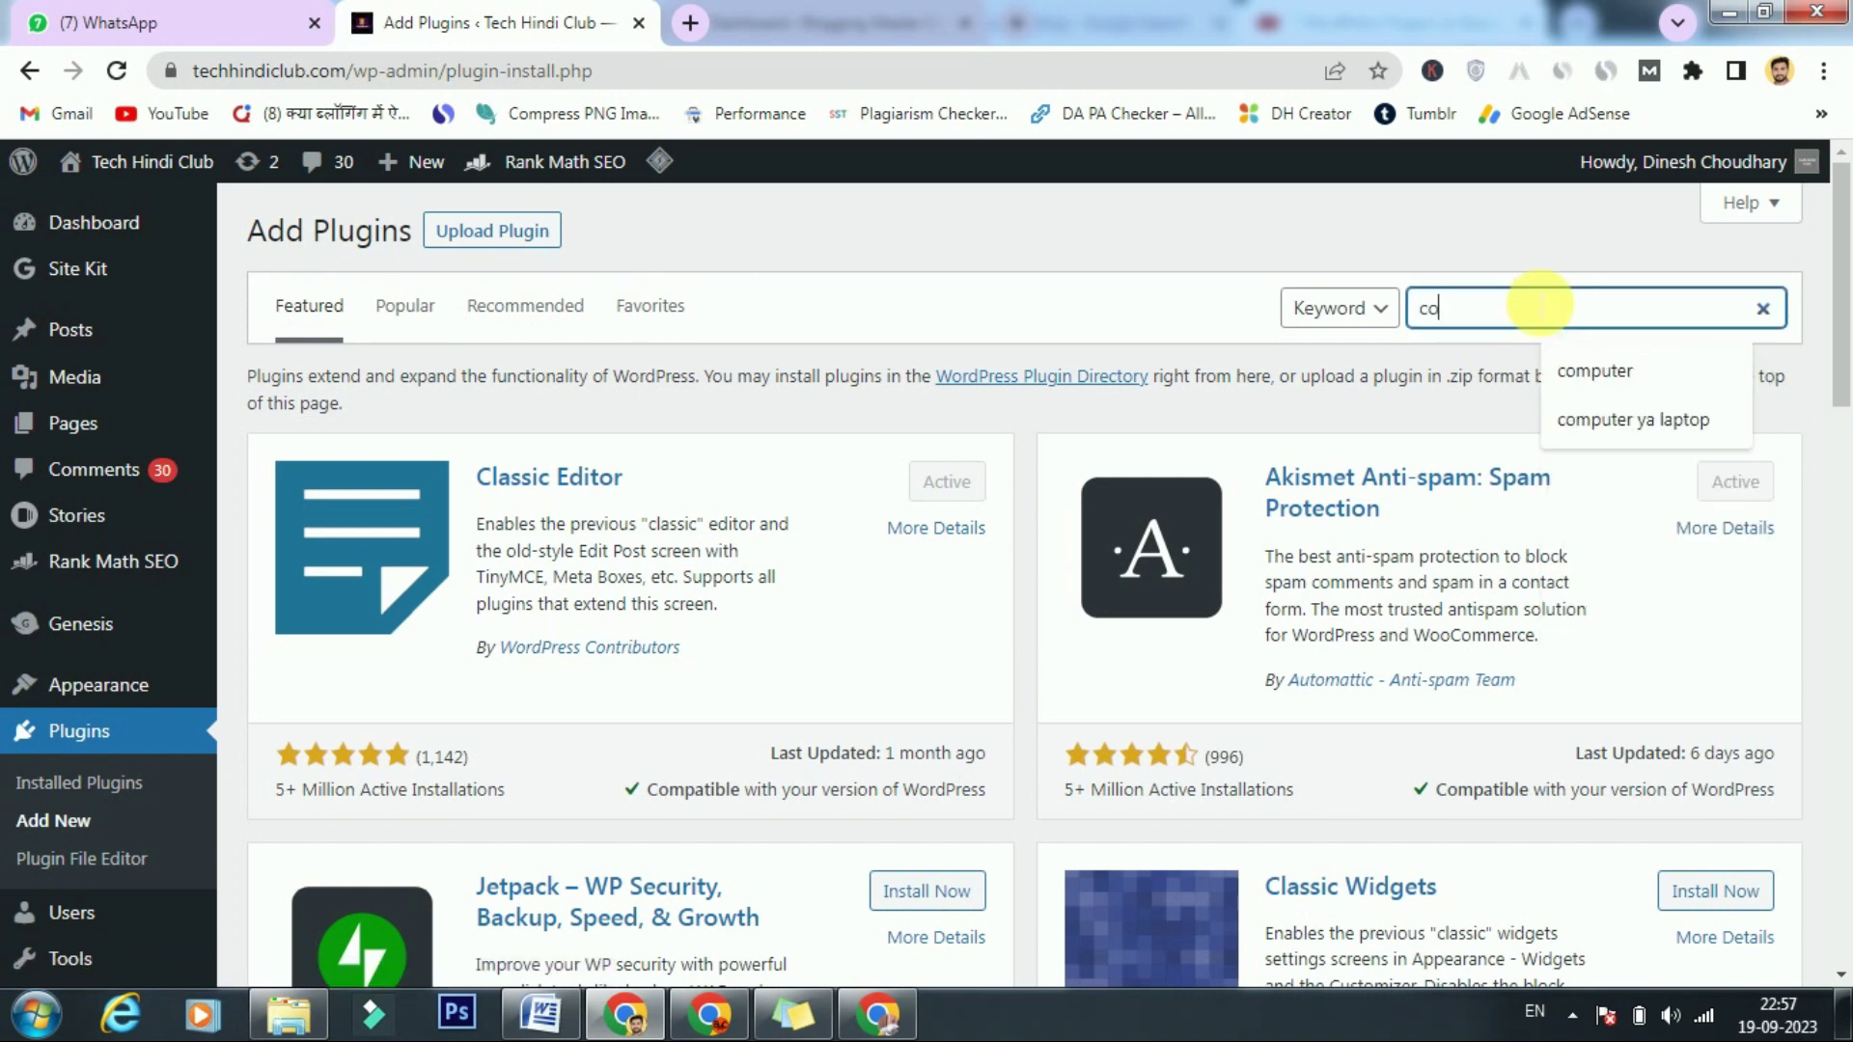
{"action": "type", "text": "ntact Form 7"}
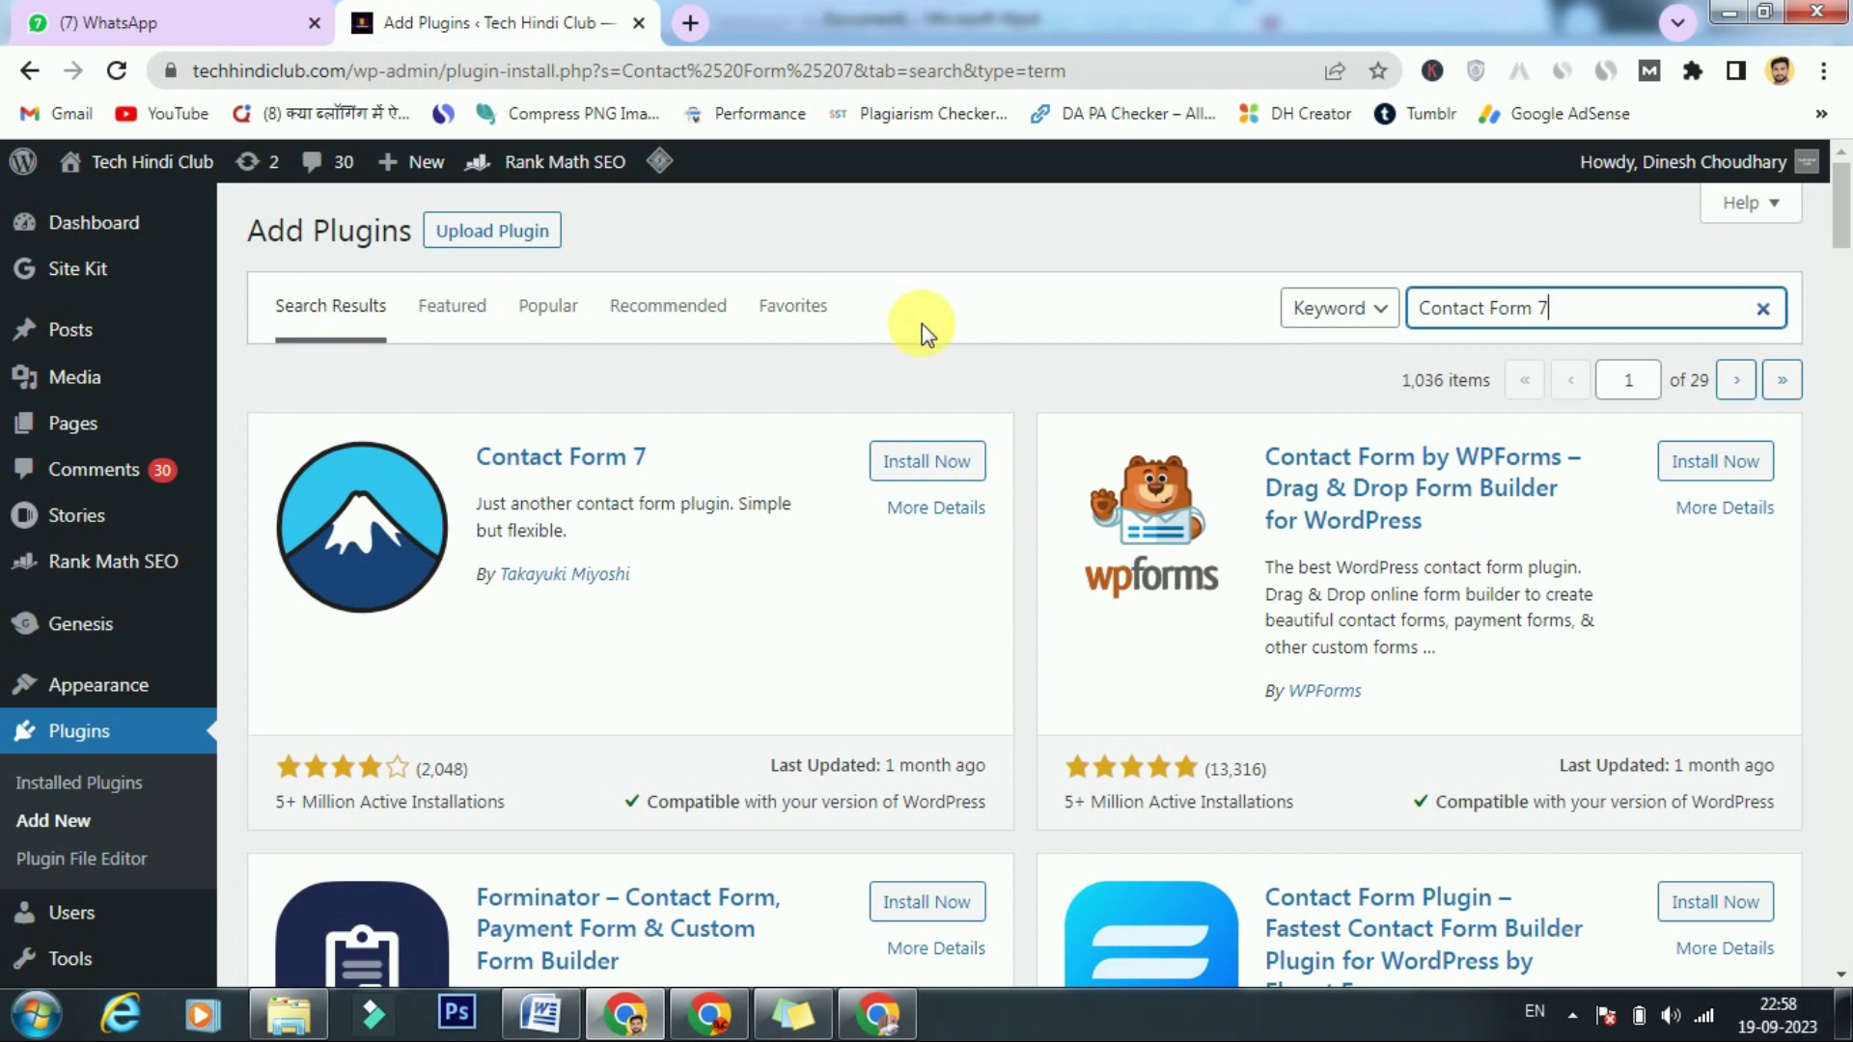
{"action": "left_click", "coordinate": [950, 506]}
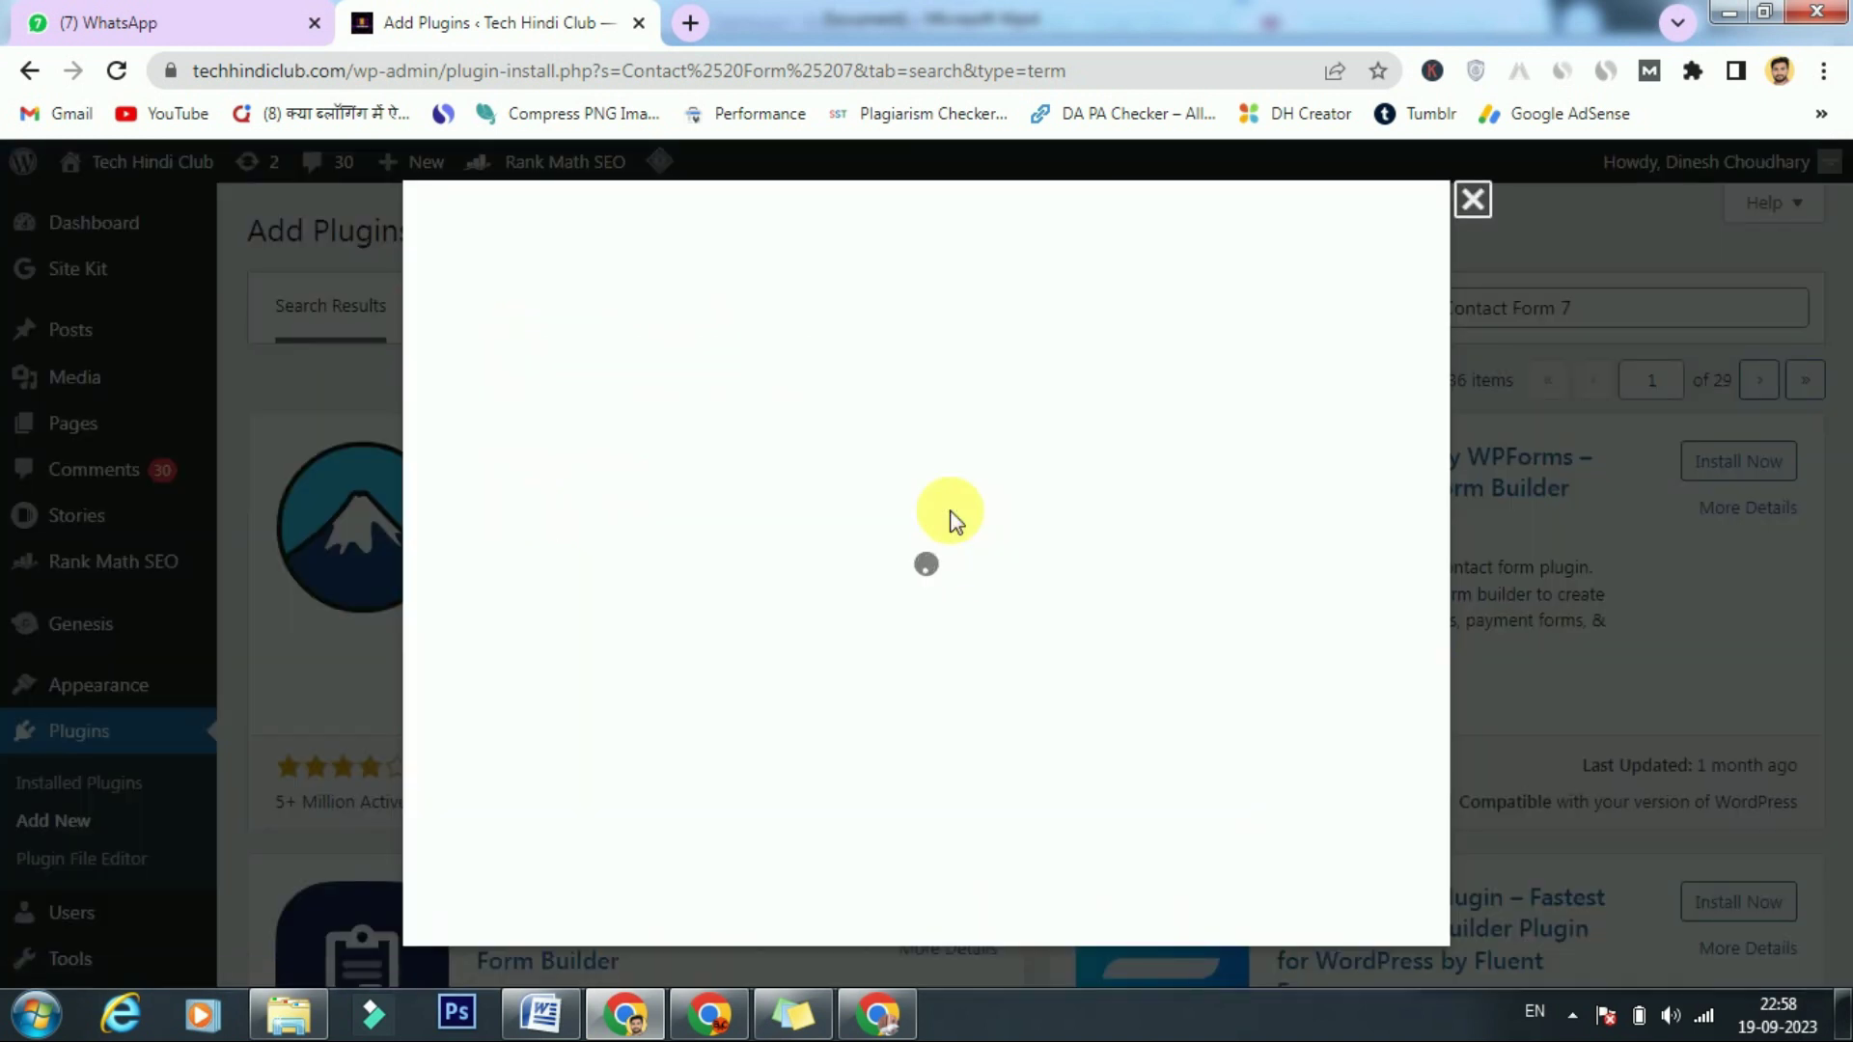